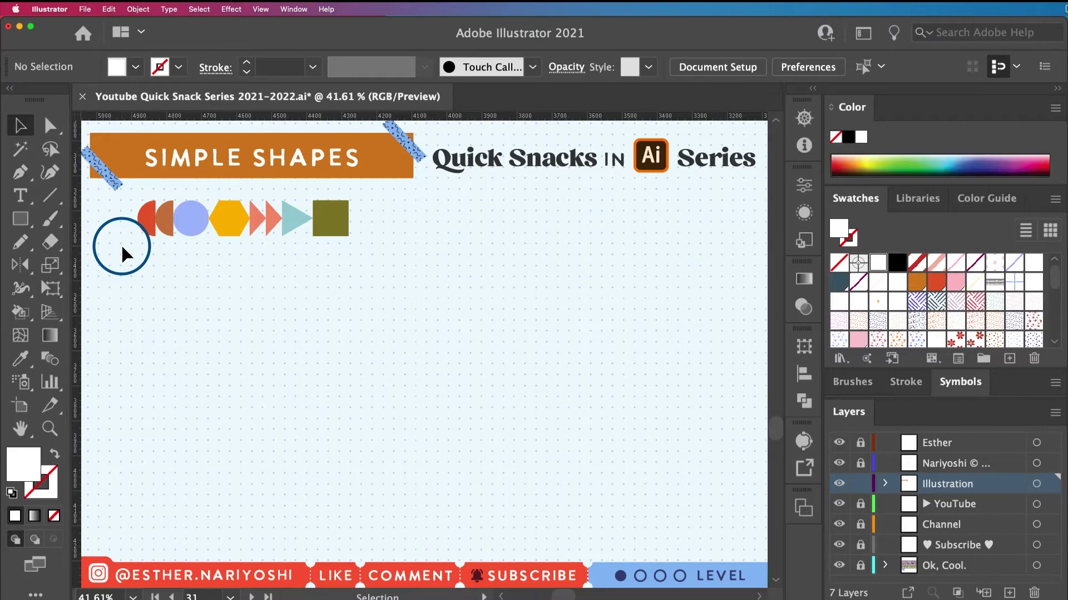
Sample the red of the first semicircle in the shapes row as the fill colour
key(m)
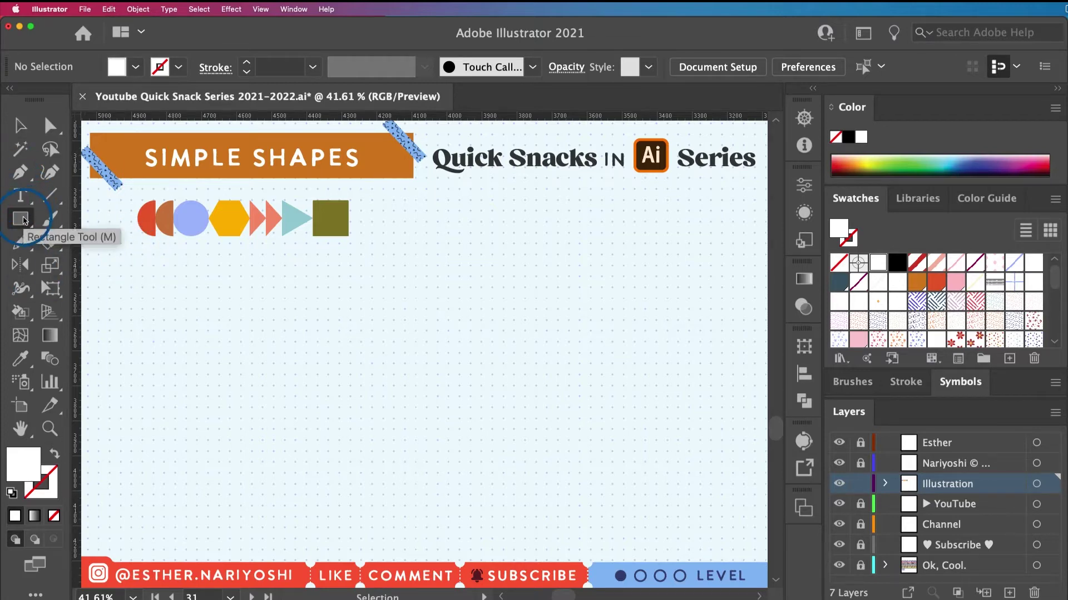
drag(16, 224, 110, 234)
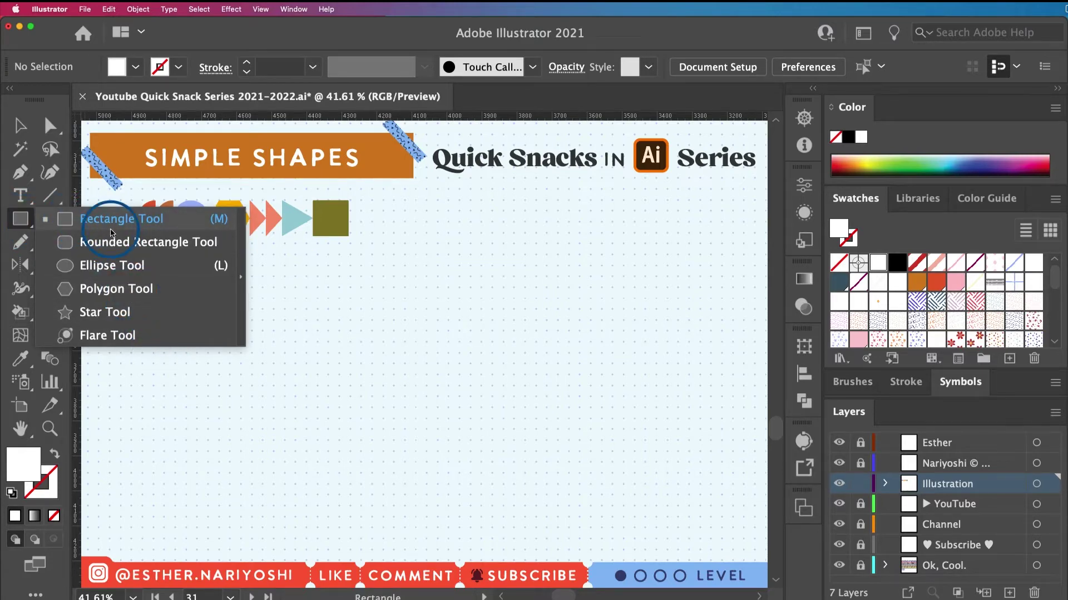
click(111, 233)
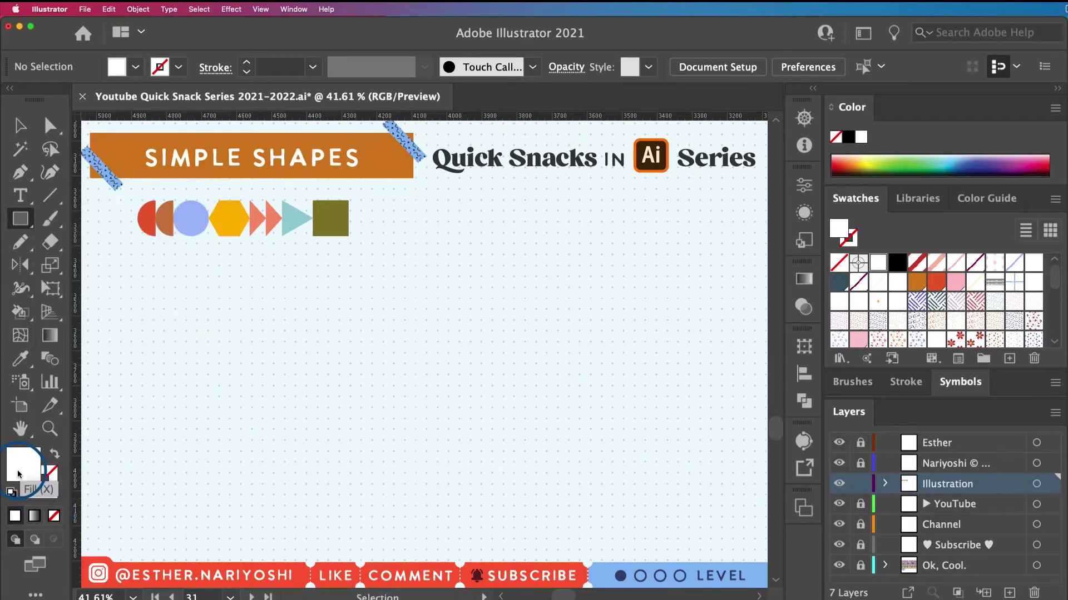
key(x)
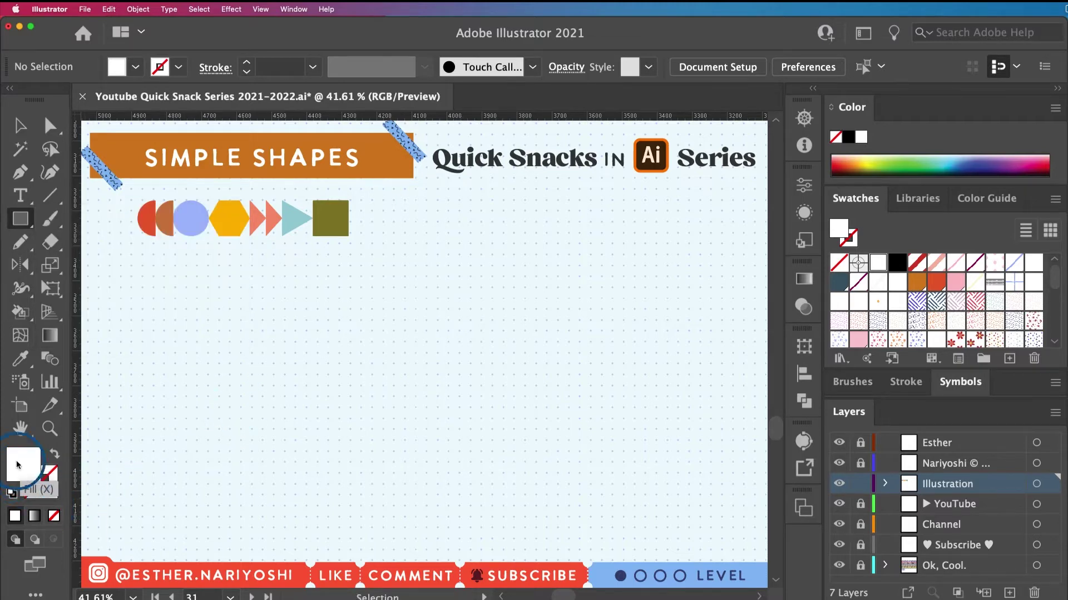
key(i)
click(150, 218)
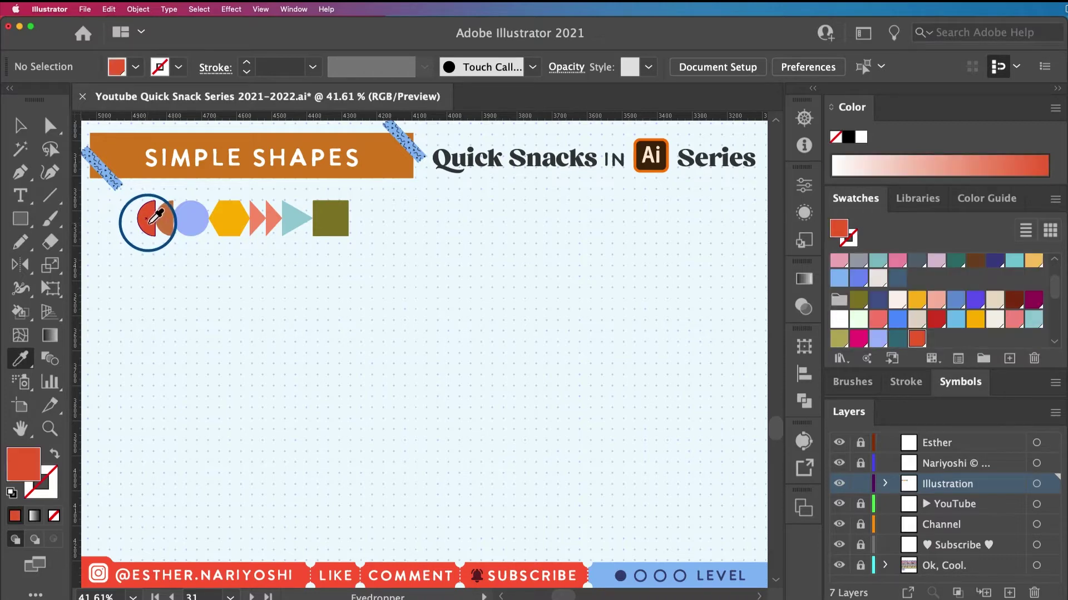
Draw a red square below the row of shapes and a second red rectangle about 540 by 480 px to its right
key(m)
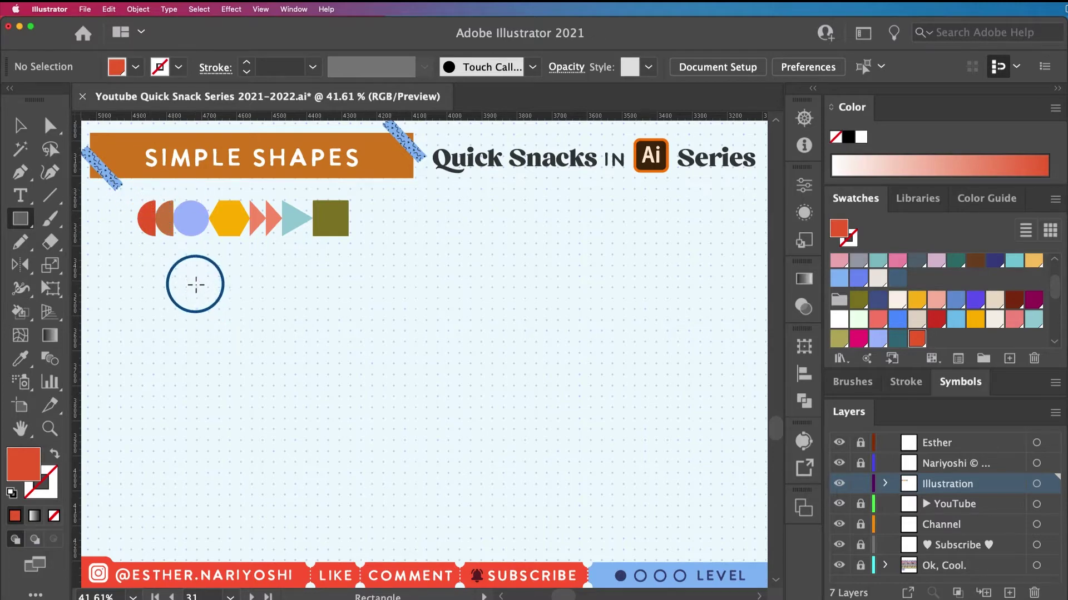
drag(196, 284, 543, 475)
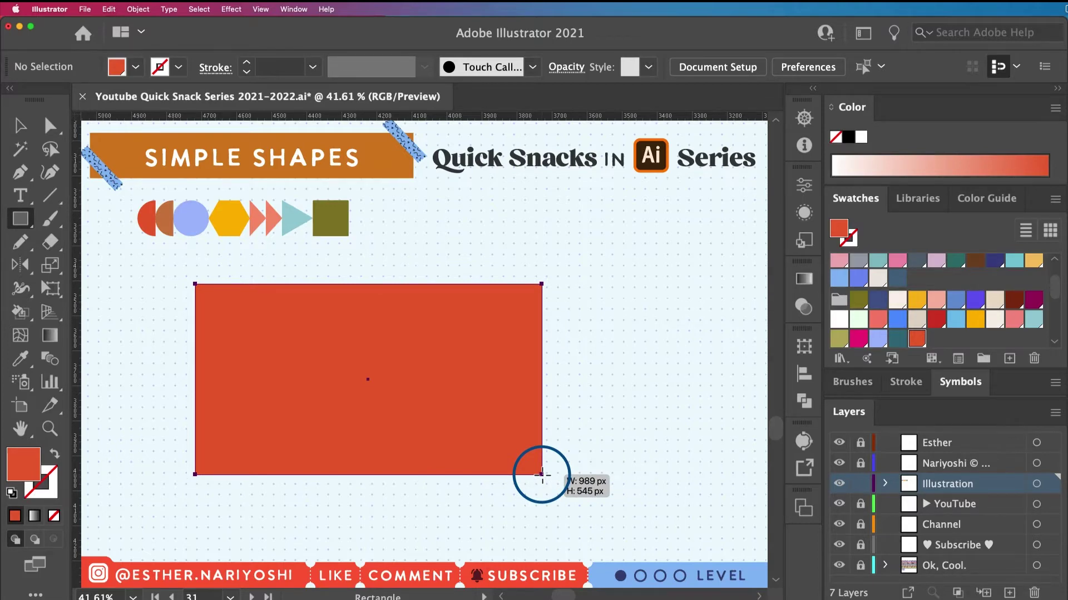
drag(542, 474, 376, 415)
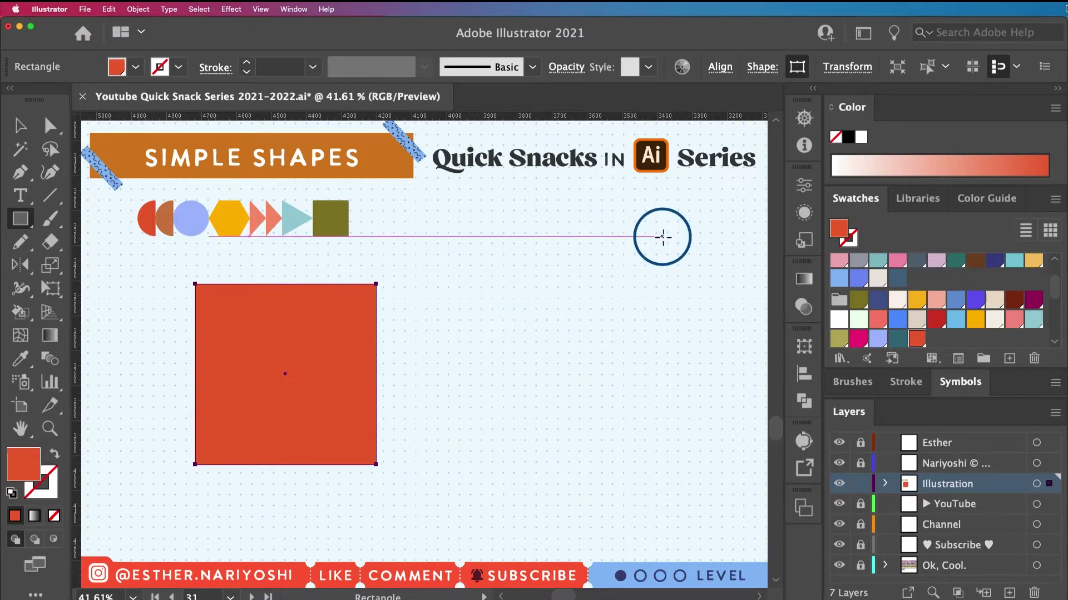
drag(662, 237, 473, 404)
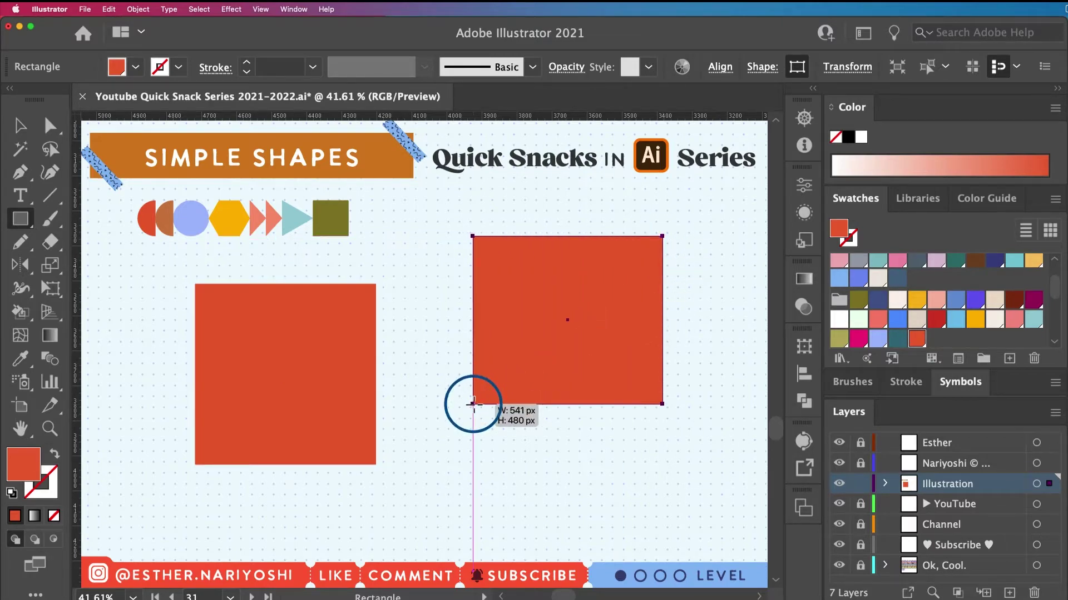
drag(473, 405, 473, 404)
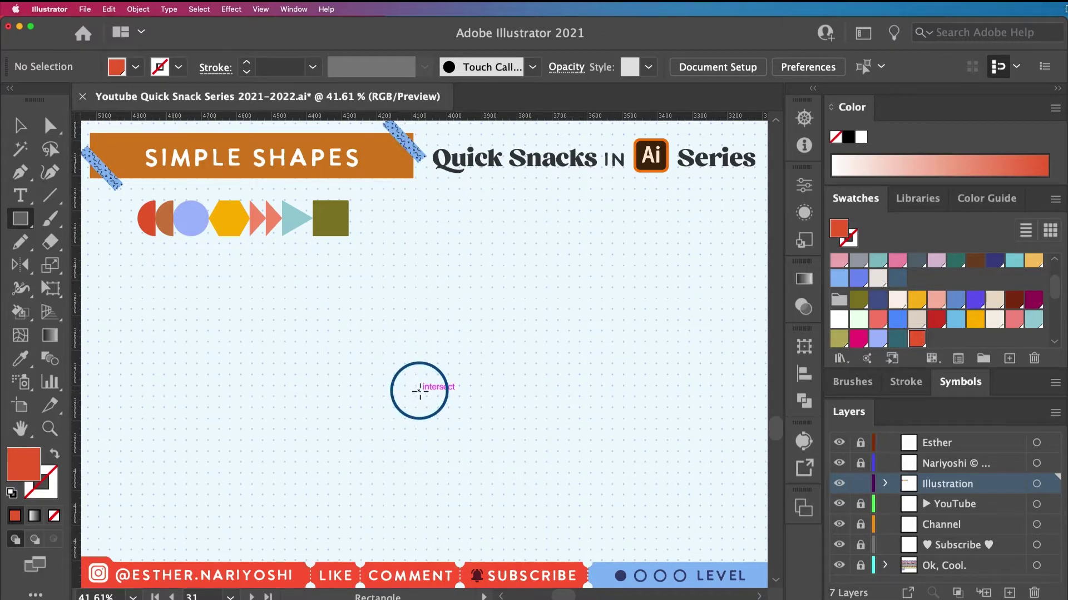
Draw a red square about 532 px wide outward from its centre in the middle of the canvas, and delete it
mouse_move(411, 383)
mouse_down()
mouse_move(448, 421)
mouse_move(510, 453)
mouse_move(479, 448)
mouse_move(513, 454)
mouse_up()
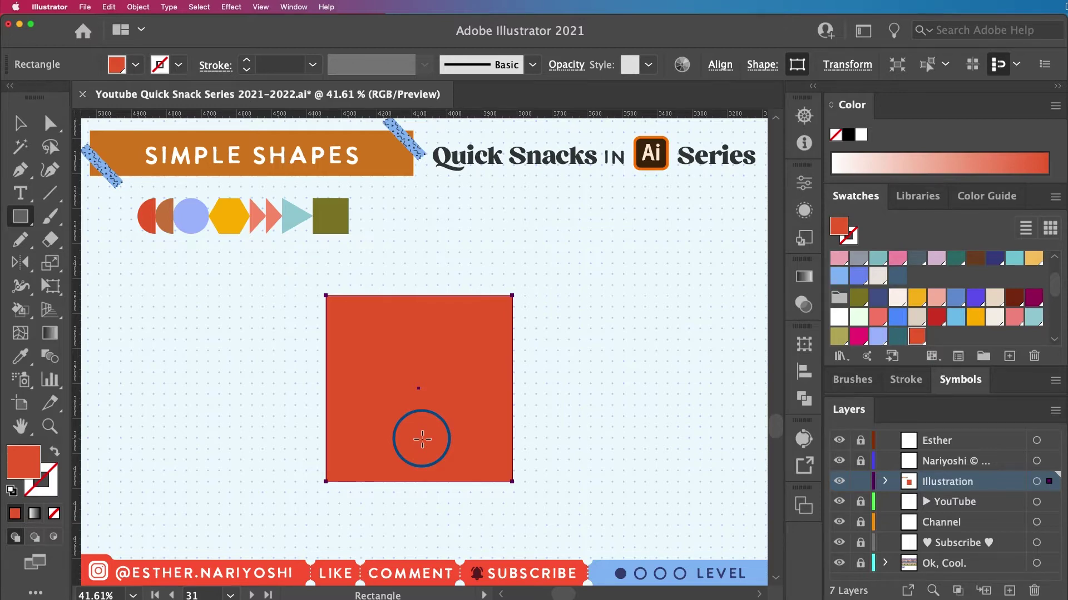
key(Delete)
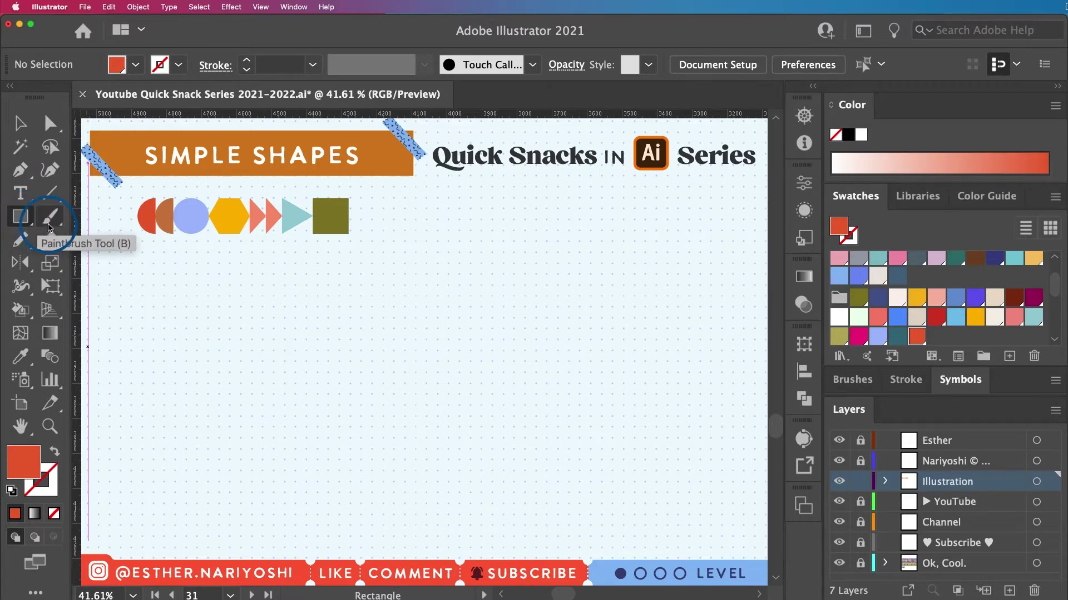
Create a red square by exact dimensions, with width and height of 500 px
click(379, 388)
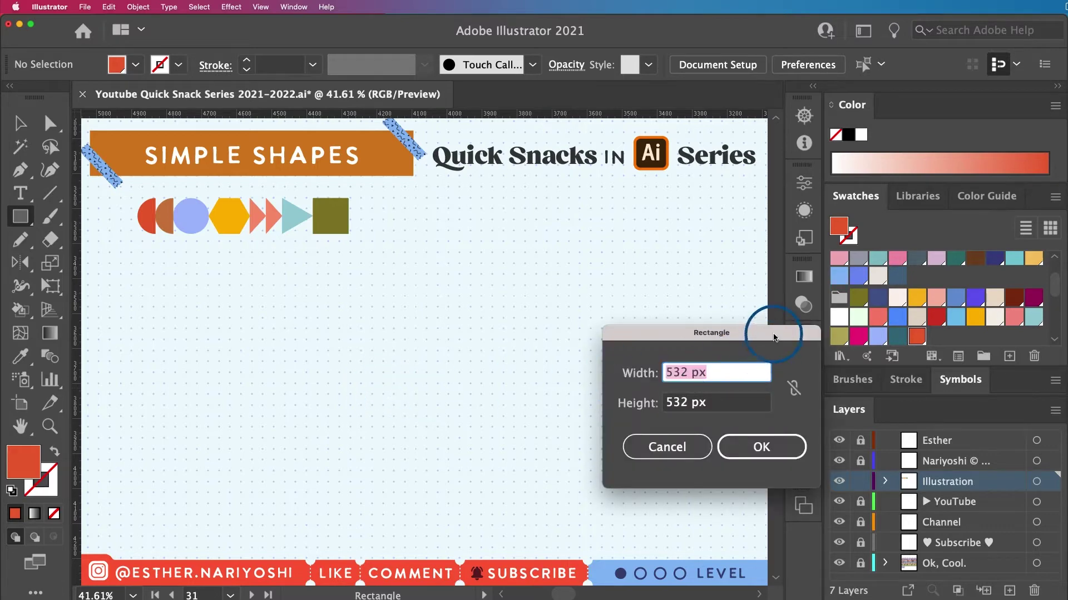
drag(757, 340, 483, 303)
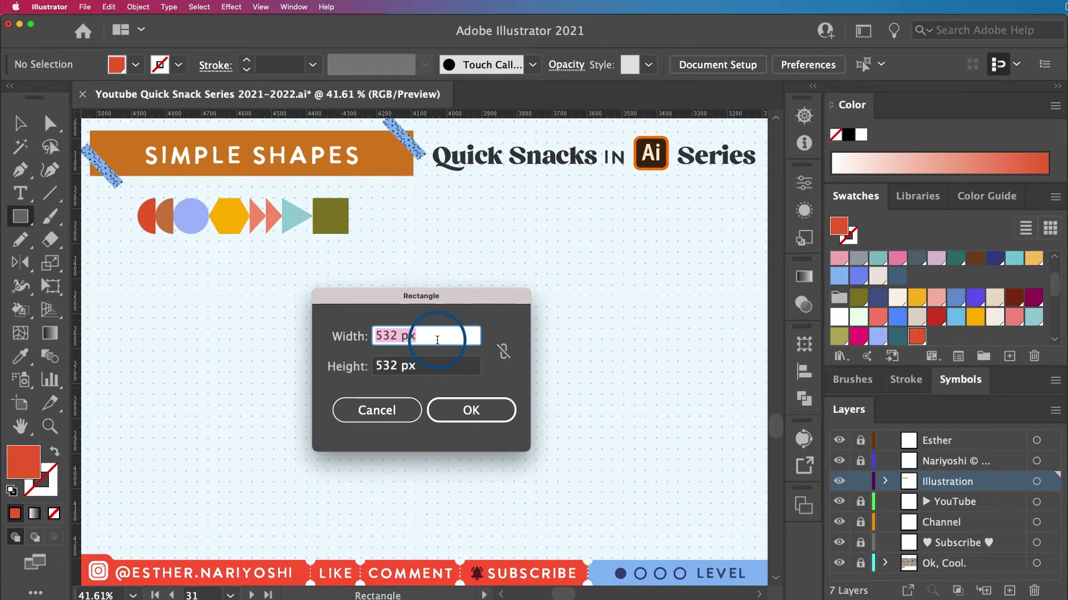
text(5000)
key(BackSpace)
key(Tab)
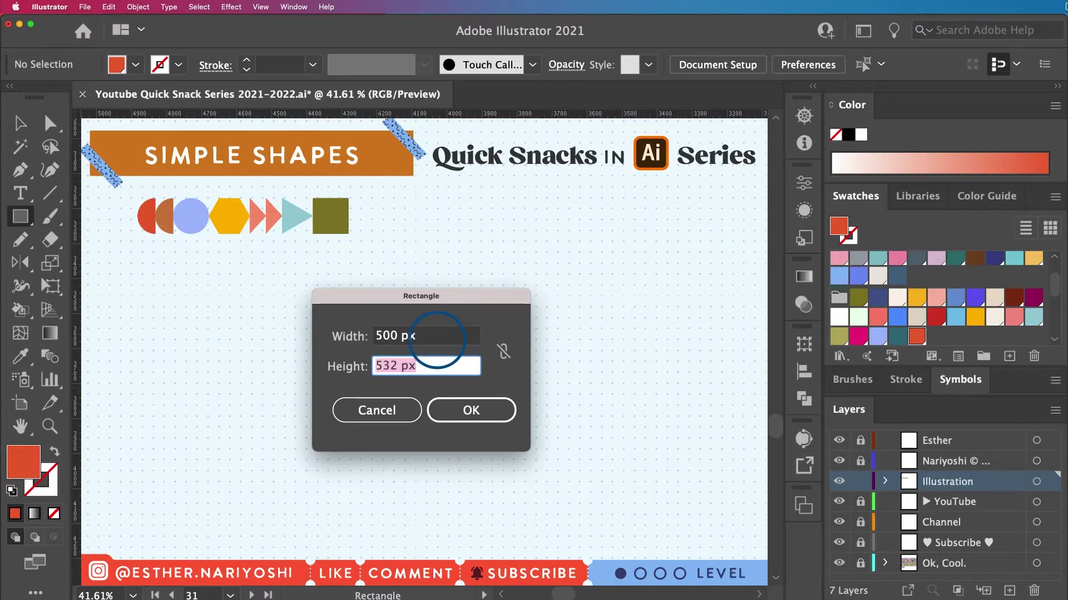
text(500)
key(Tab)
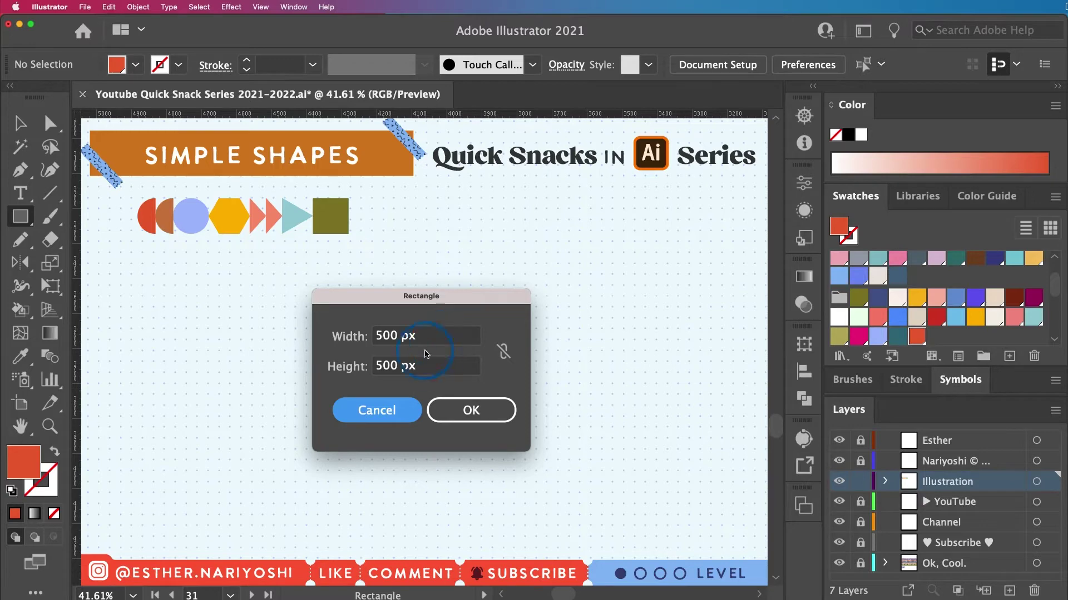
click(472, 411)
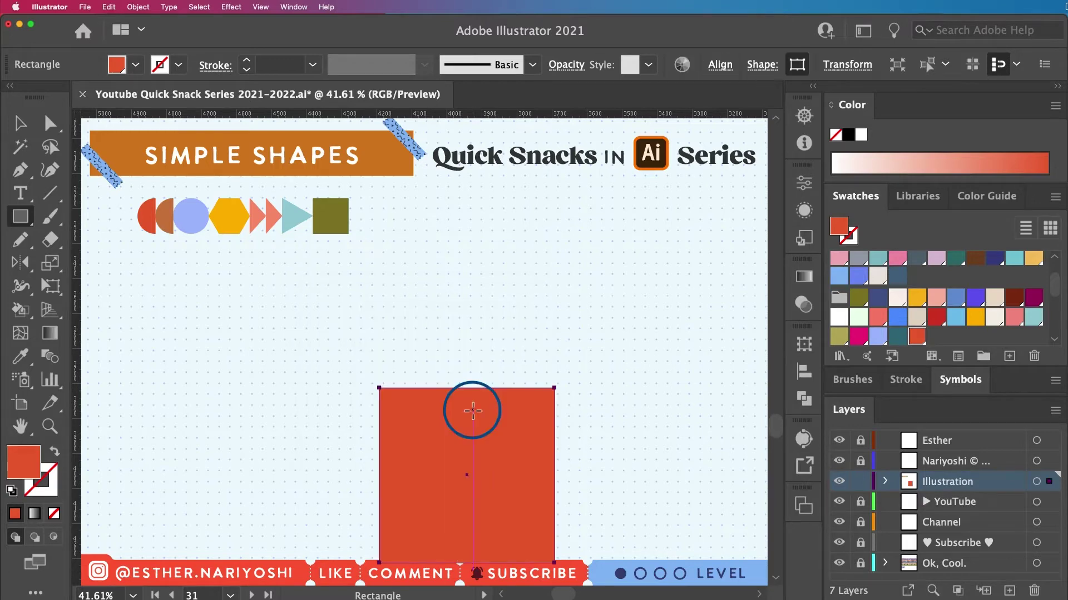
Move the 500 px square up into the middle of the canvas and delete it
key(v)
drag(510, 446, 457, 371)
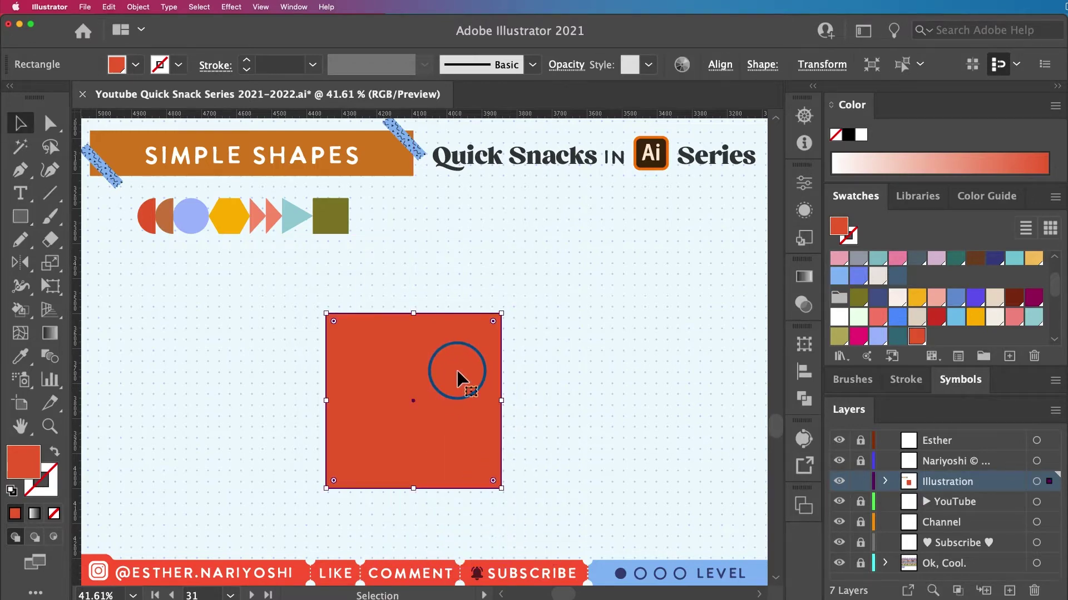
key(Delete)
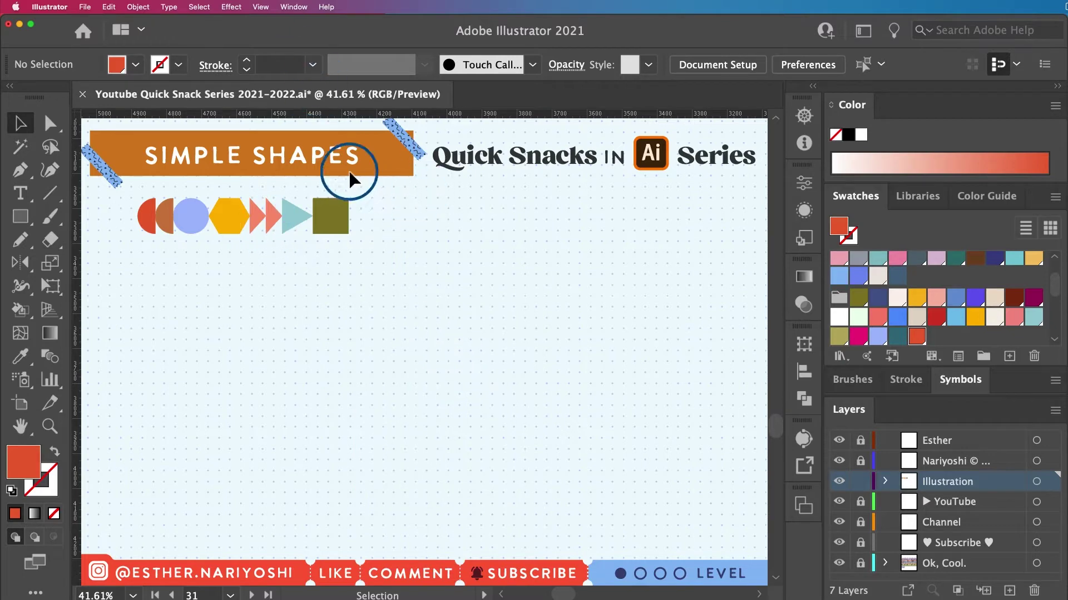
Create a red square by exact dimensions in inches, with width and height of 2 in
click(20, 218)
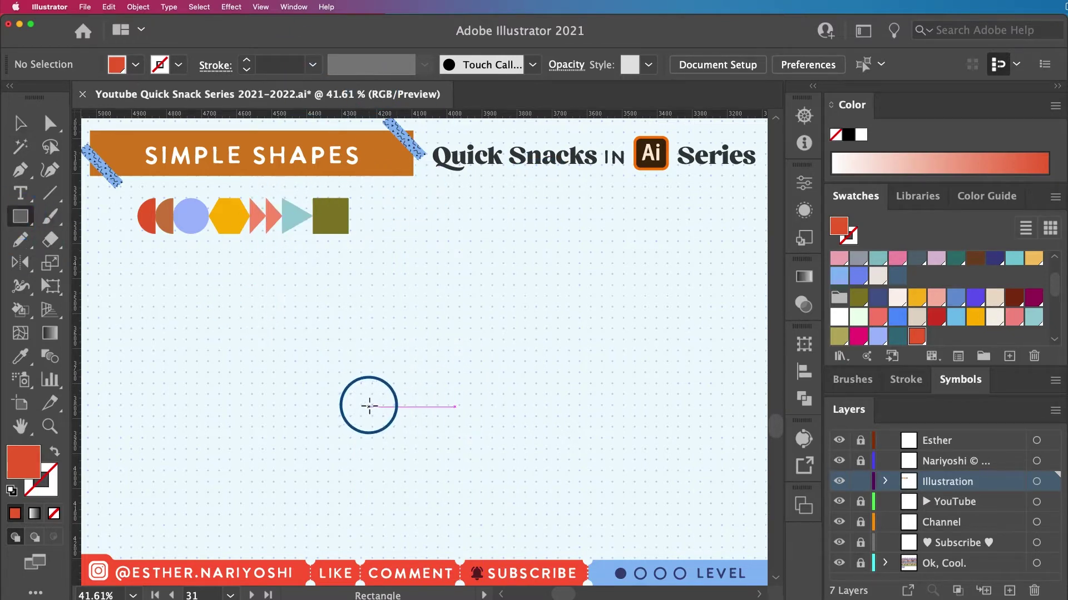
click(369, 385)
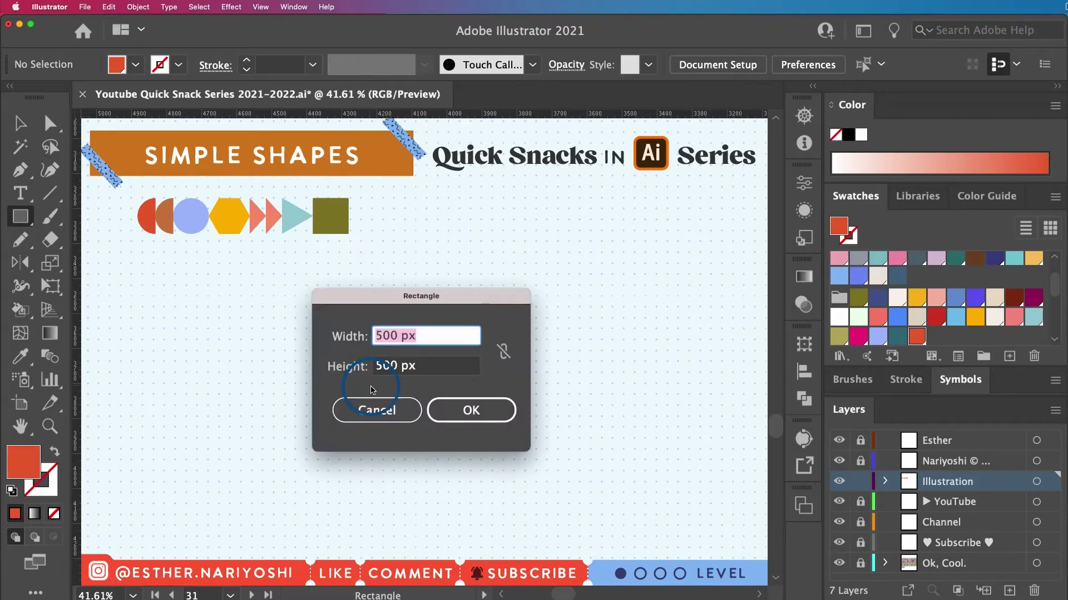
text(2in)
key(Tab)
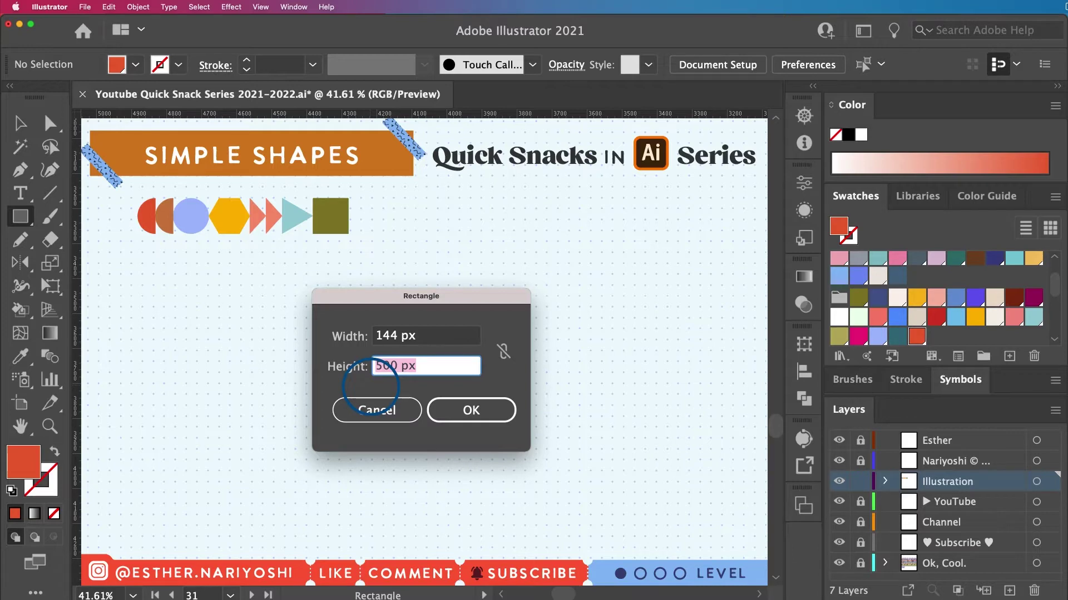
text(2in)
key(Tab)
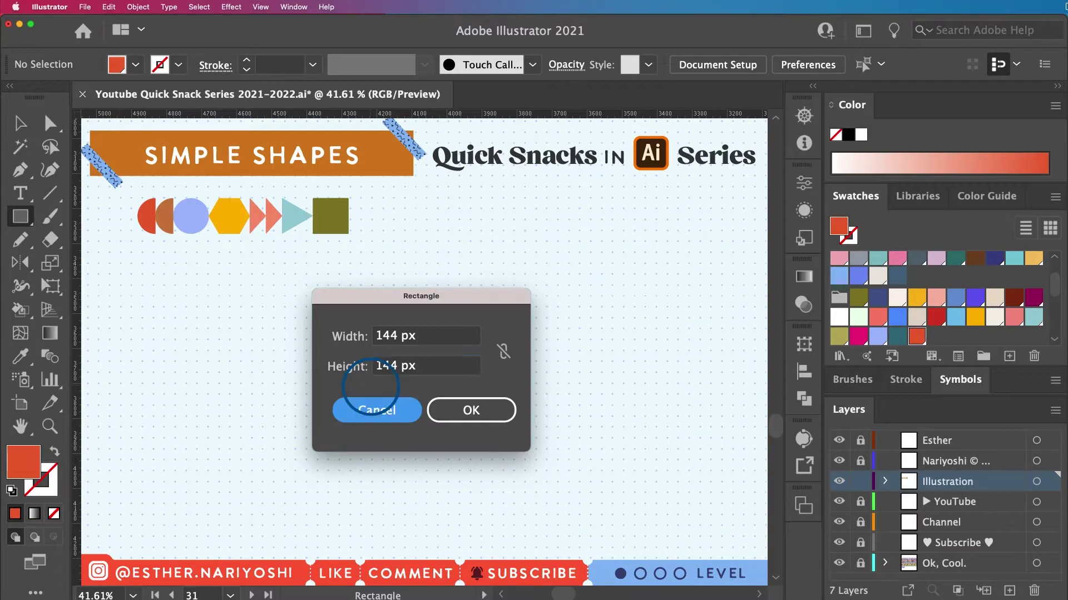
click(466, 410)
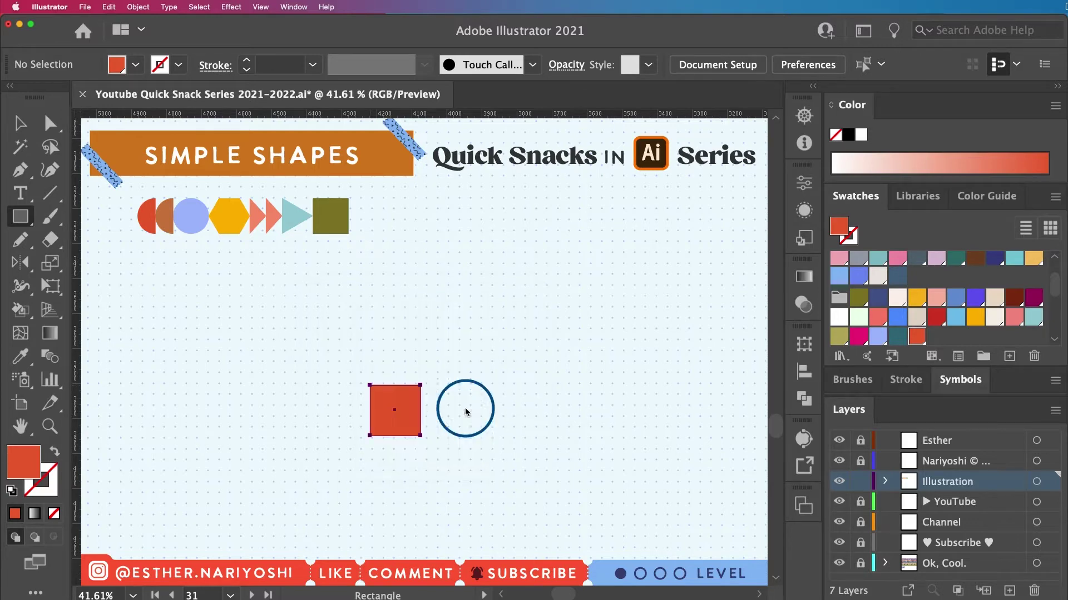
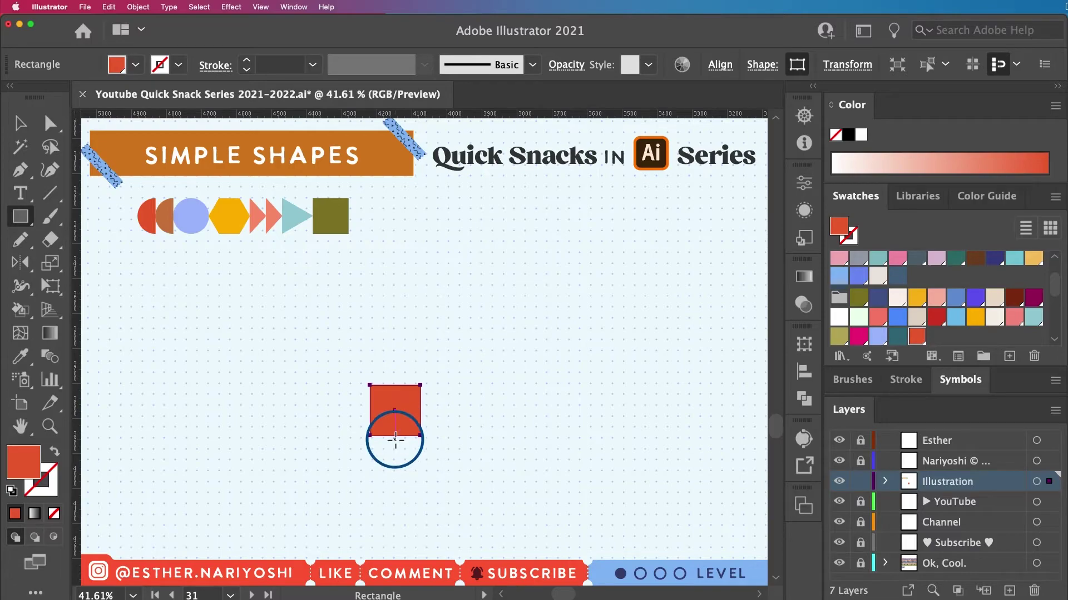
Delete the 2 in red square from the canvas
key(v)
key(super+shift+a)
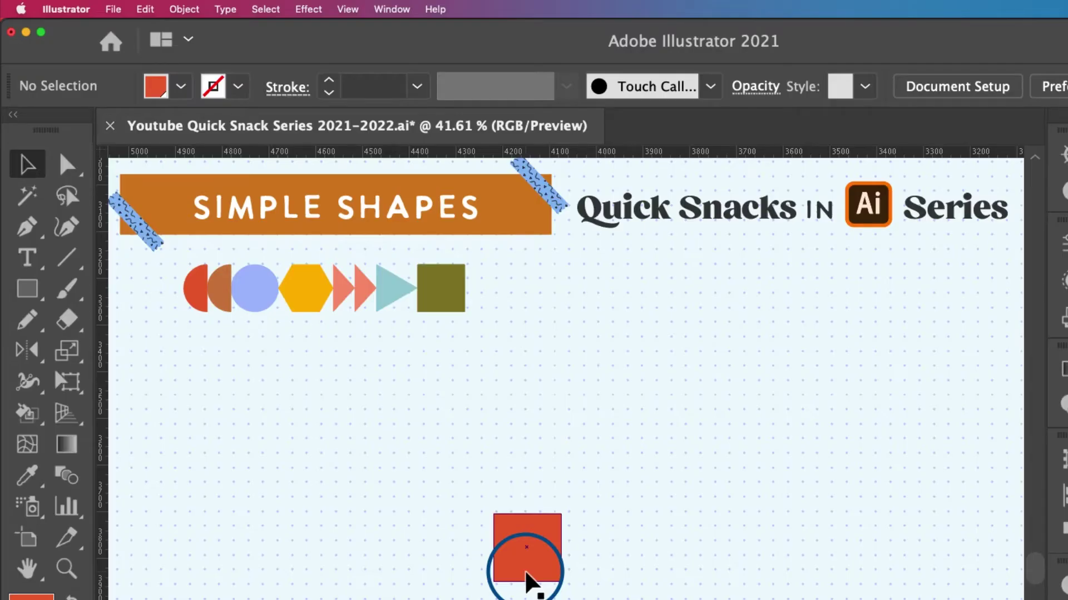
click(526, 573)
key(Delete)
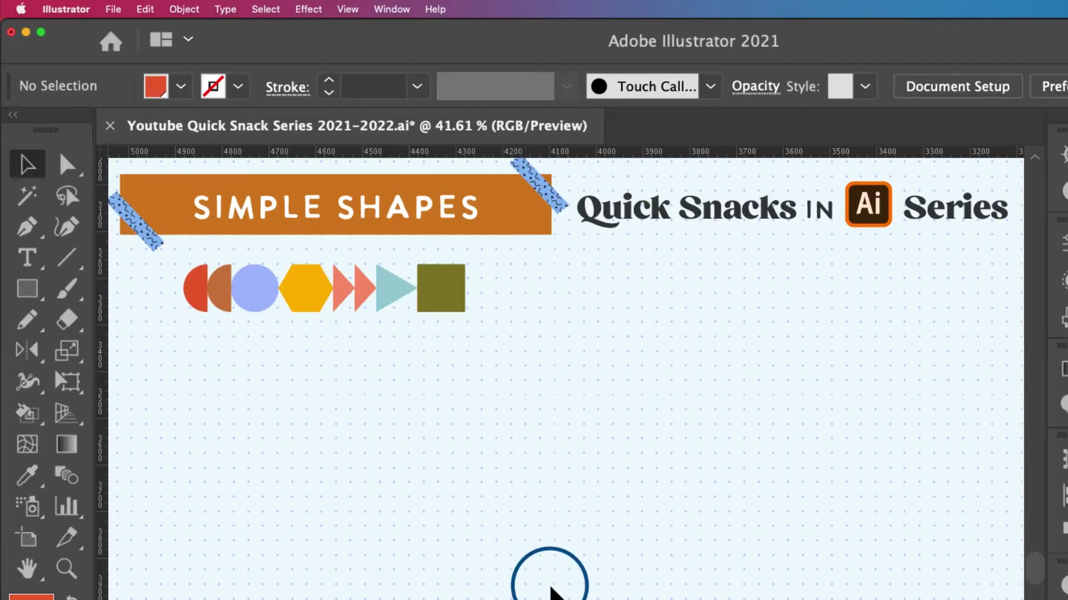
Draw a red circle about 450 px wide below the shapes row and another, about 530 px, outward from its centre to the right
click(28, 289)
drag(33, 295, 176, 360)
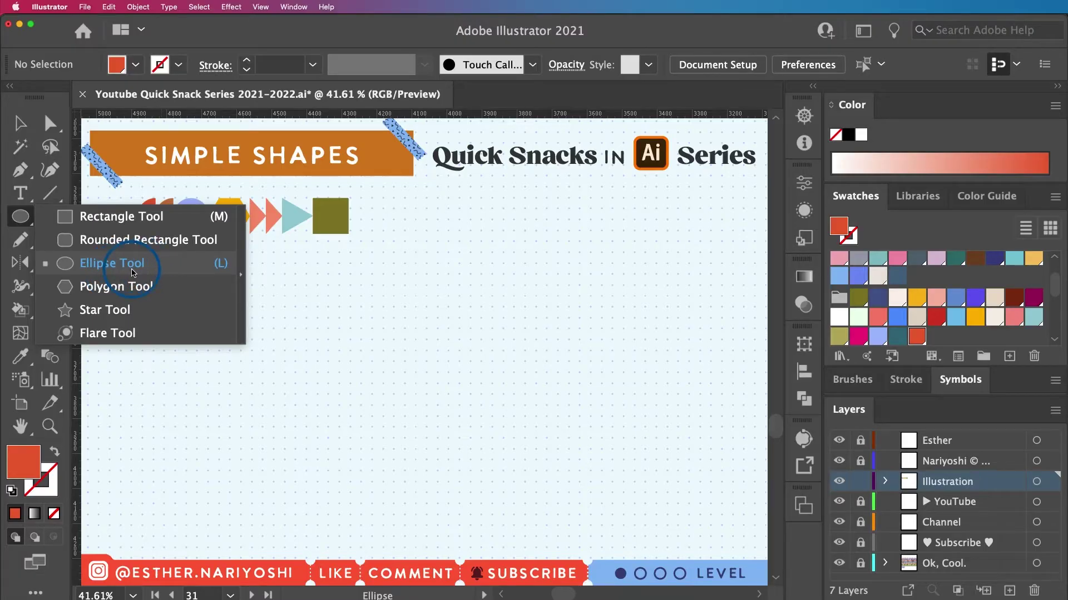
drag(133, 273, 170, 272)
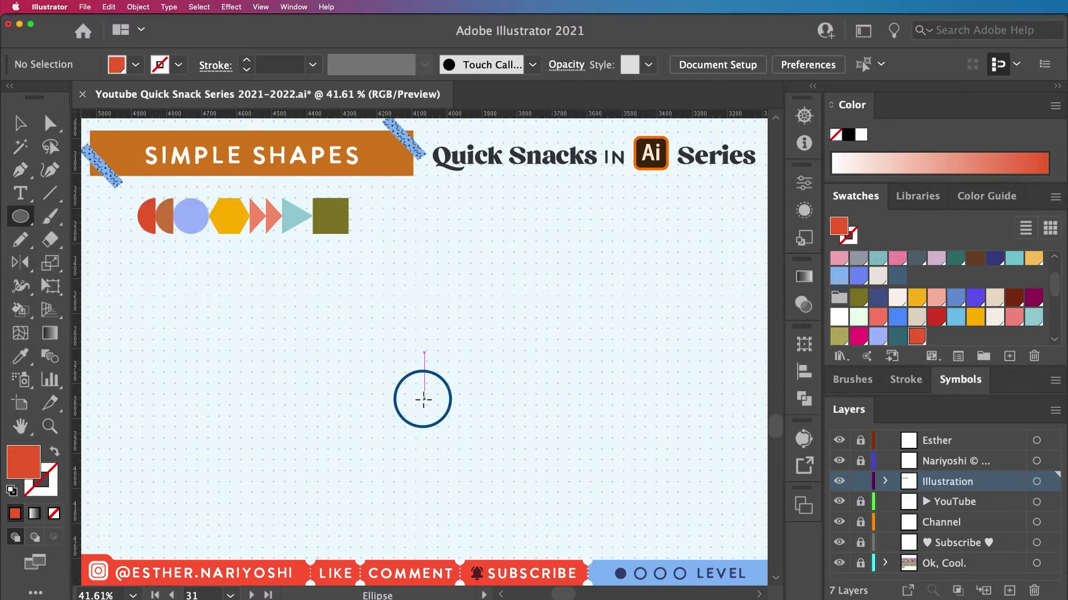
mouse_move(295, 289)
mouse_down()
mouse_move(359, 370)
mouse_move(452, 447)
mouse_up()
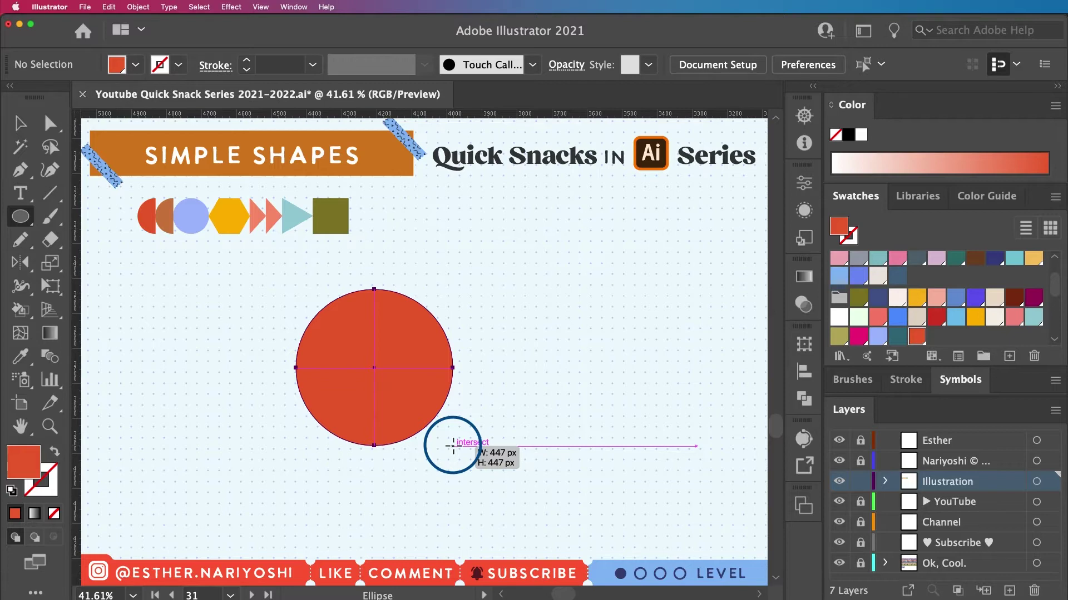
mouse_move(452, 447)
mouse_down()
mouse_move(429, 418)
mouse_move(505, 503)
mouse_move(455, 451)
mouse_up()
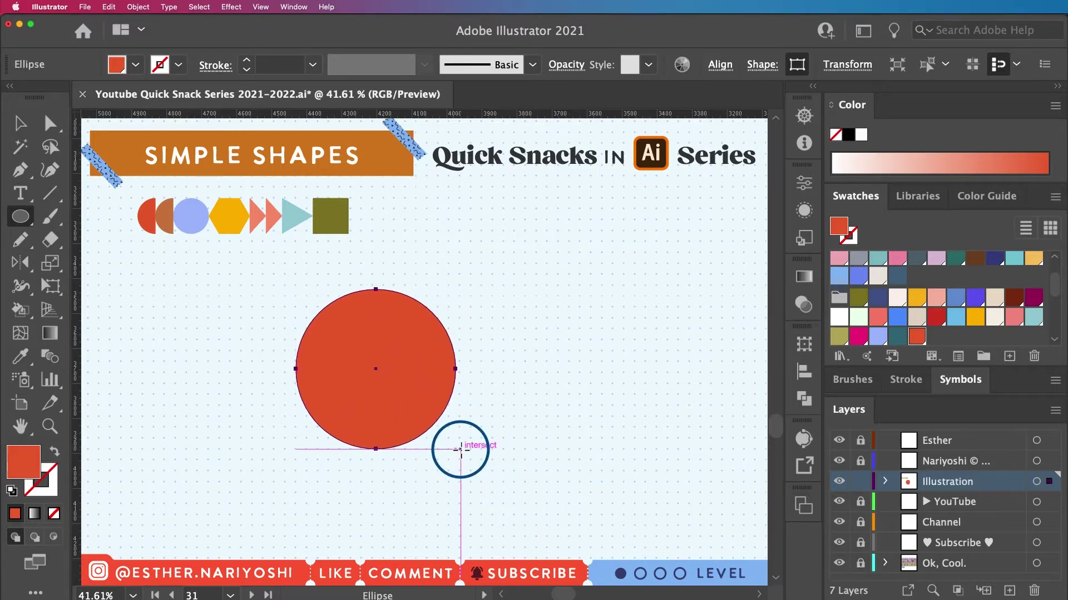
drag(580, 334, 625, 395)
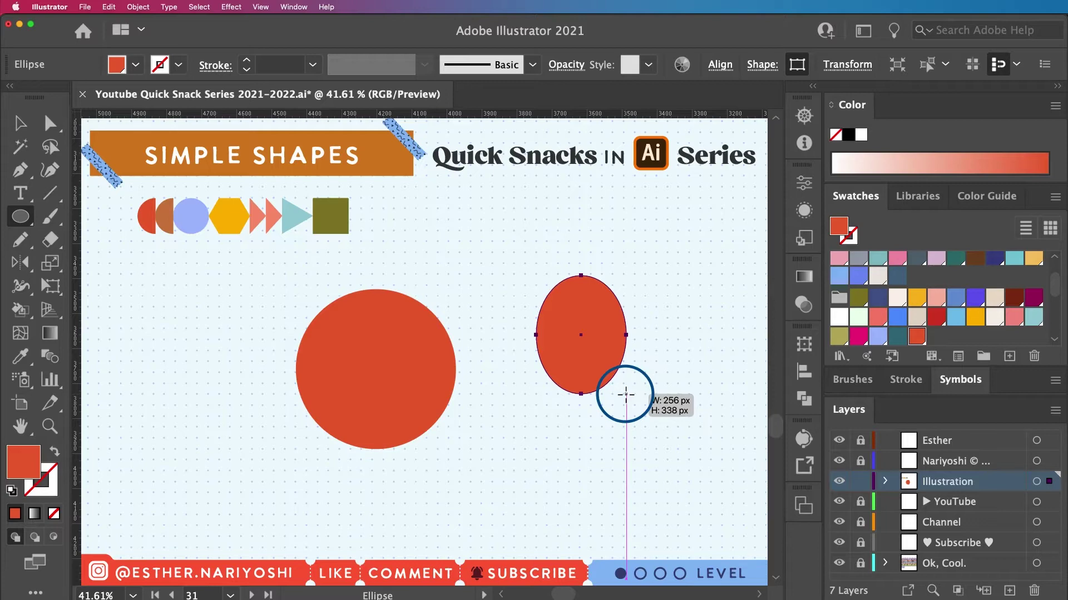
drag(626, 394, 674, 426)
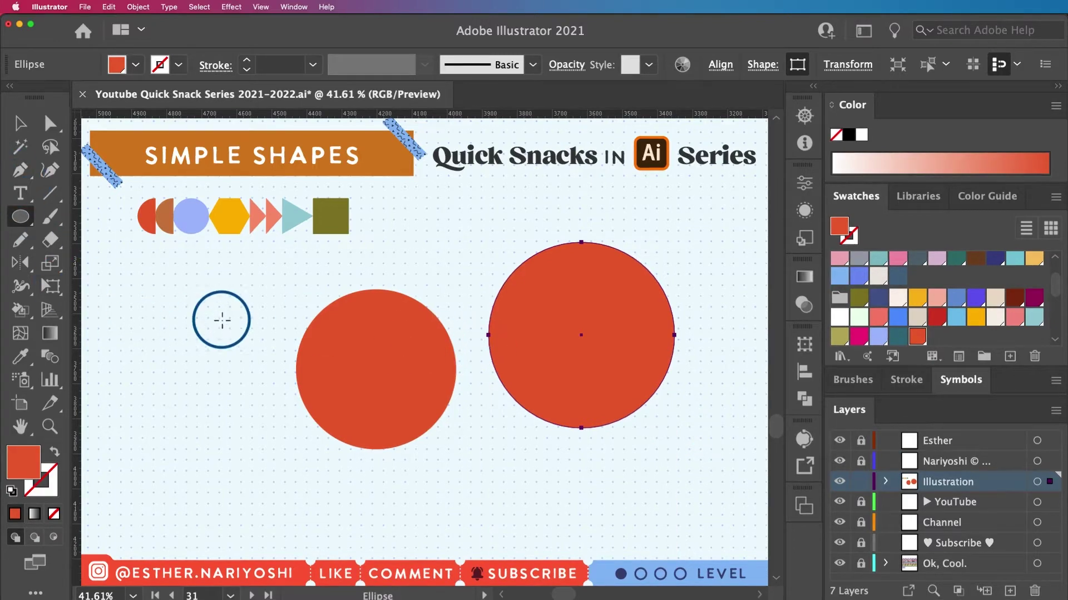
Create a small red circle by exact dimensions, entering 500/4 px for both width and height
click(238, 336)
drag(583, 228, 479, 282)
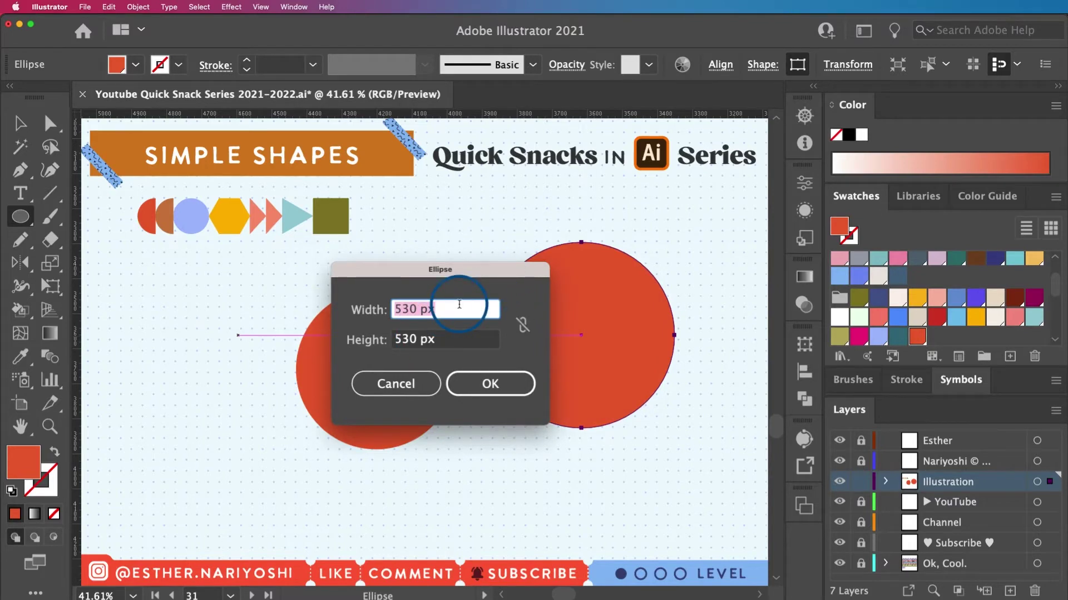
text(5)
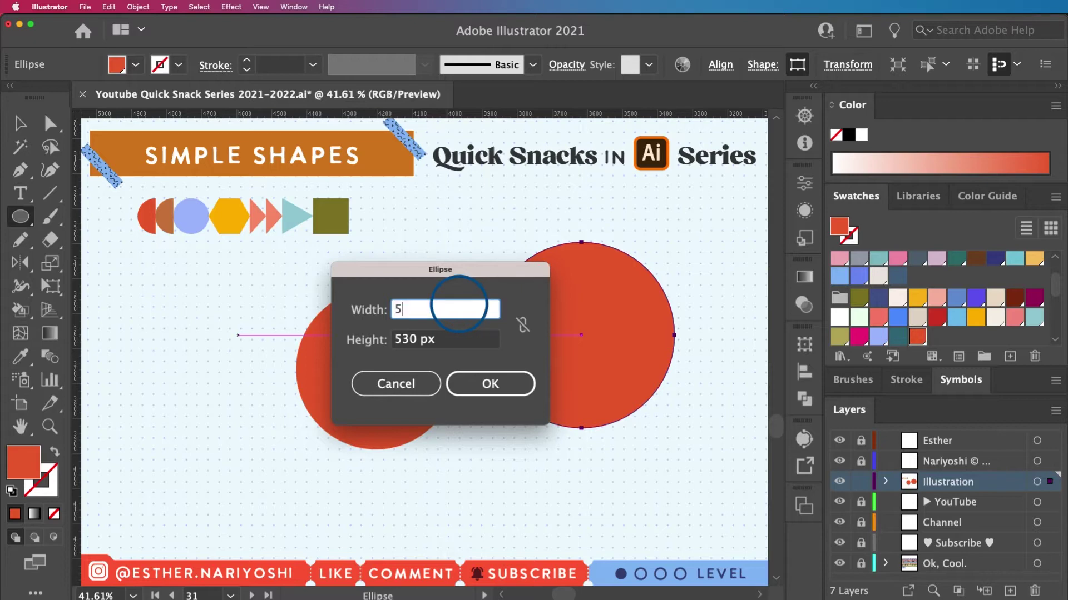
text(00/4px)
key(Tab)
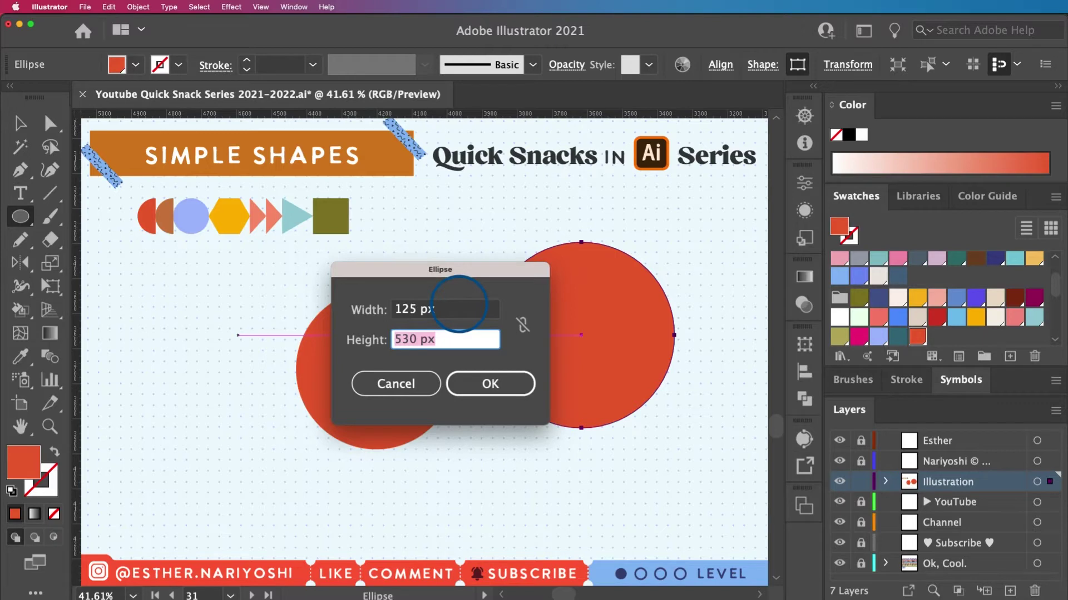
key(BackSpace)
text(500/4px)
key(Tab)
key(Return)
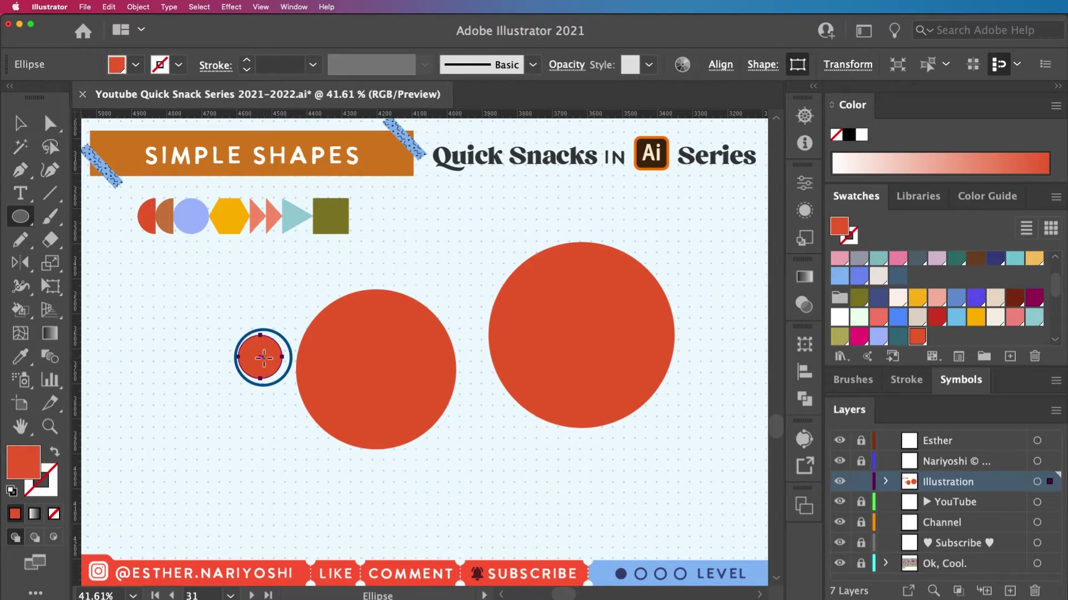
Delete the two large red circles, leaving the small one
key(v)
click(507, 489)
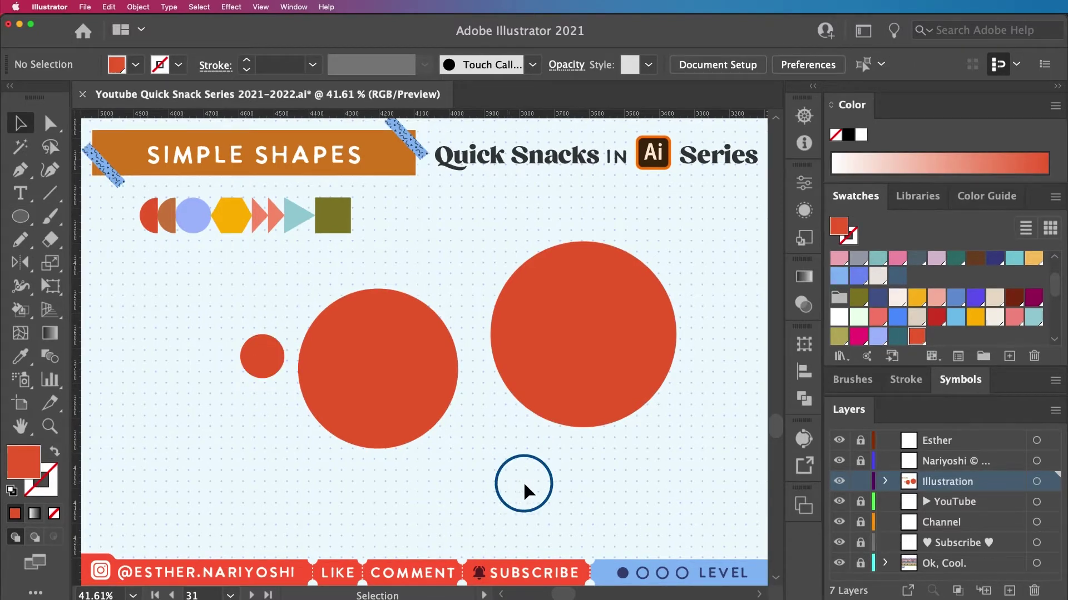
drag(572, 487, 318, 373)
key(Delete)
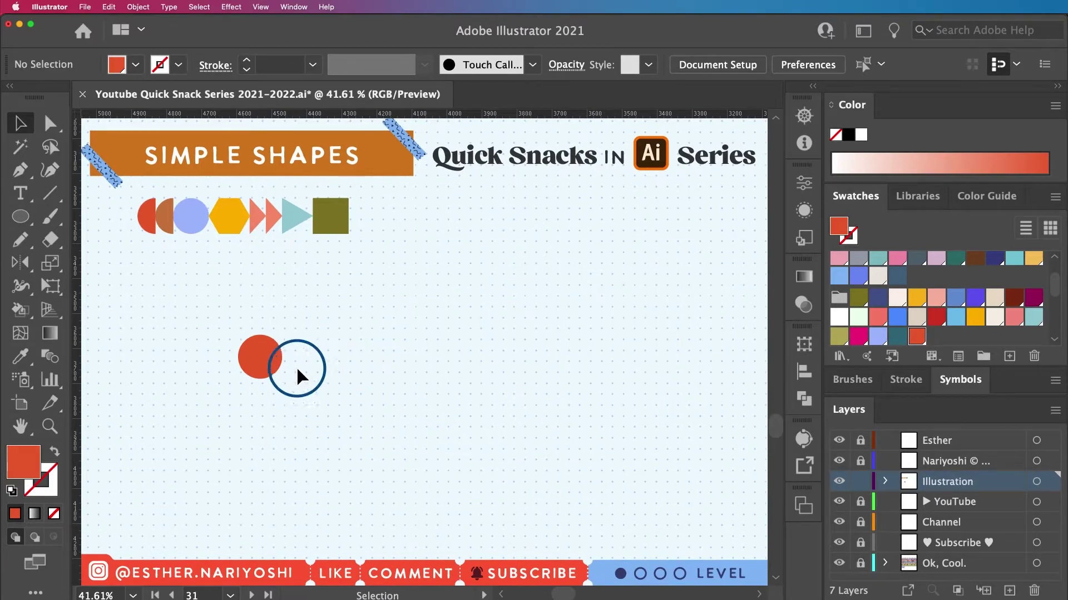
Place two pasted copies of the small red circle above and below it to its right, and delete both copies
click(268, 356)
drag(268, 355, 269, 356)
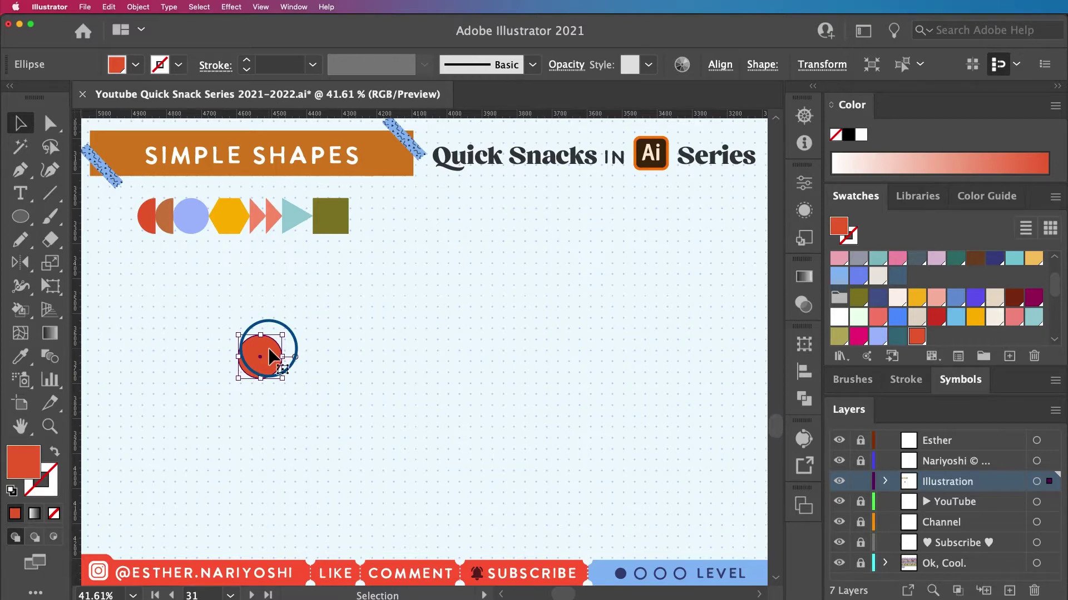
key(ctrl+c)
key(ctrl+v)
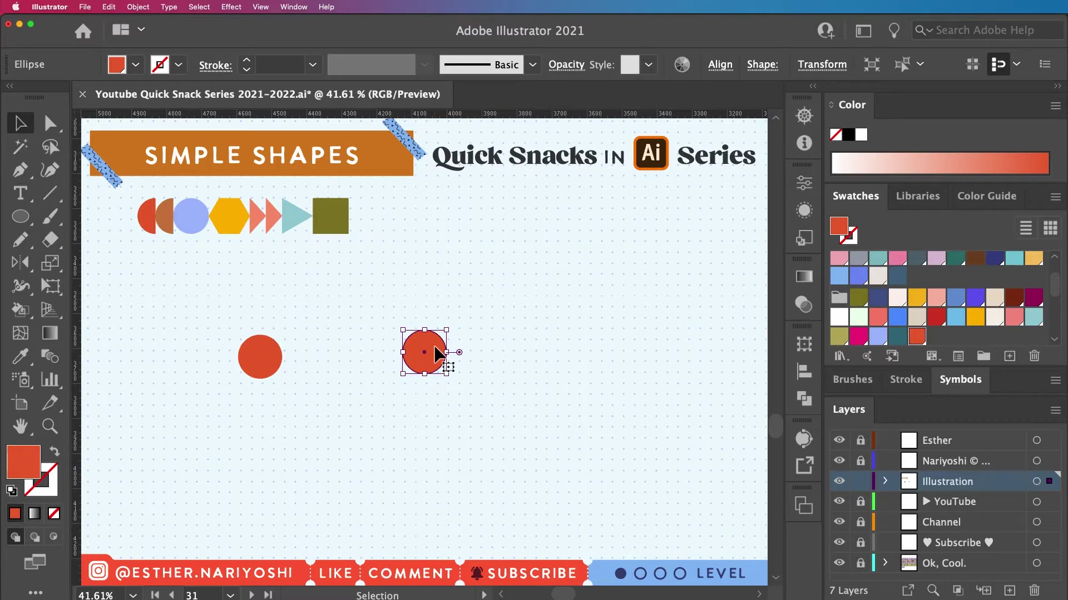
drag(440, 354, 368, 301)
drag(427, 357, 396, 425)
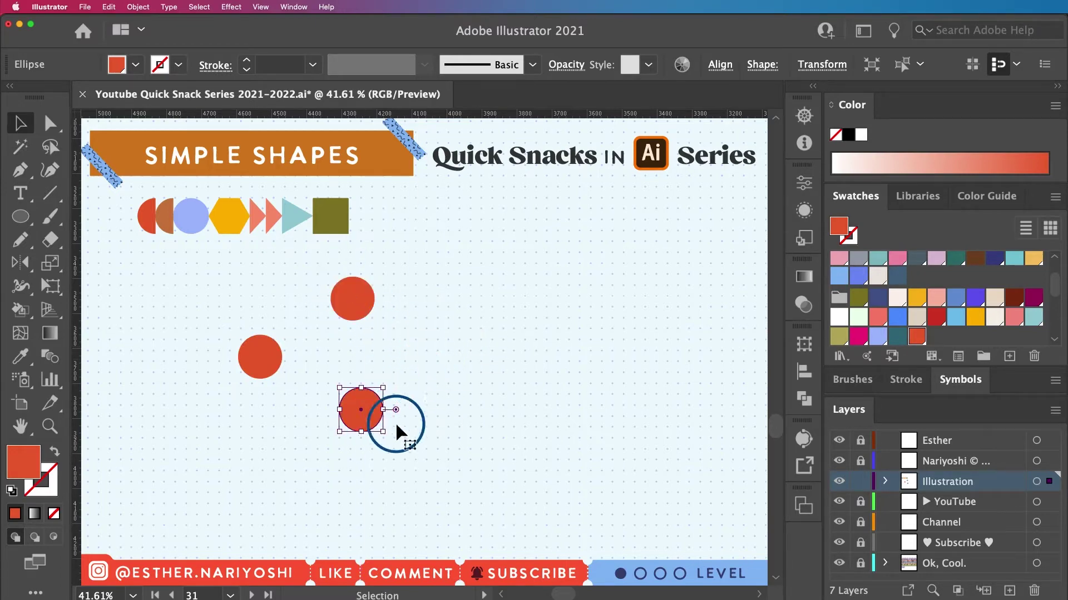
drag(445, 486, 345, 241)
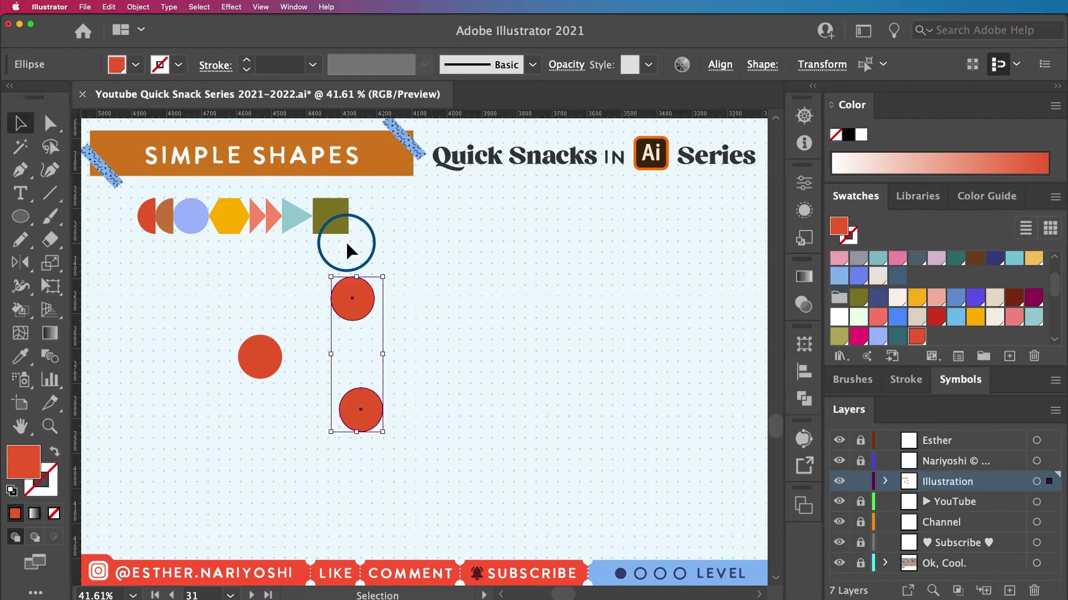
key(Delete)
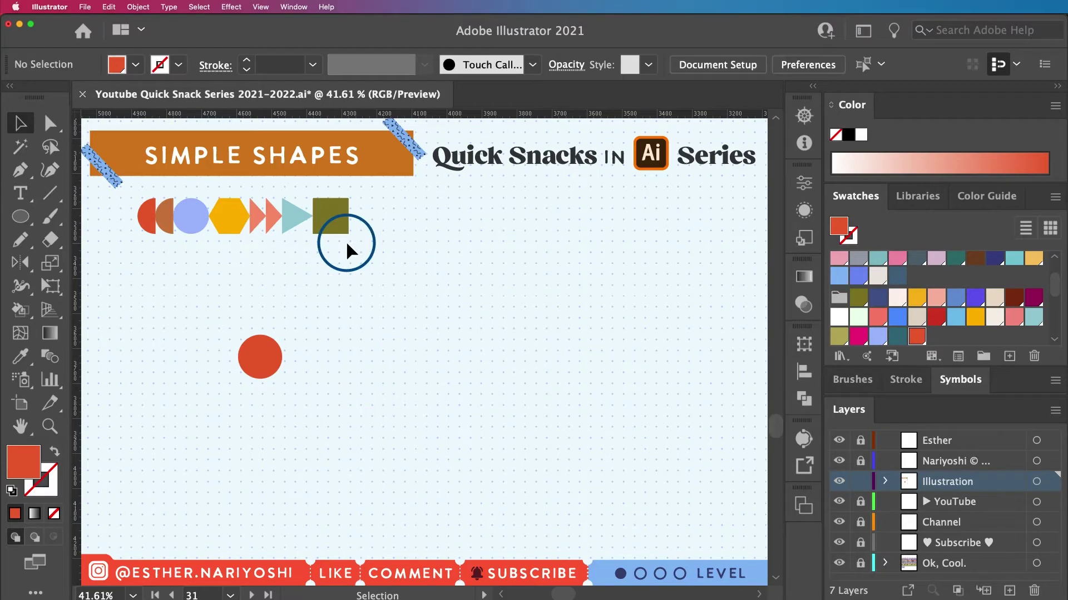
Duplicate the small circle 201 px horizontally to its right, and duplicate that copy straight above itself
click(246, 361)
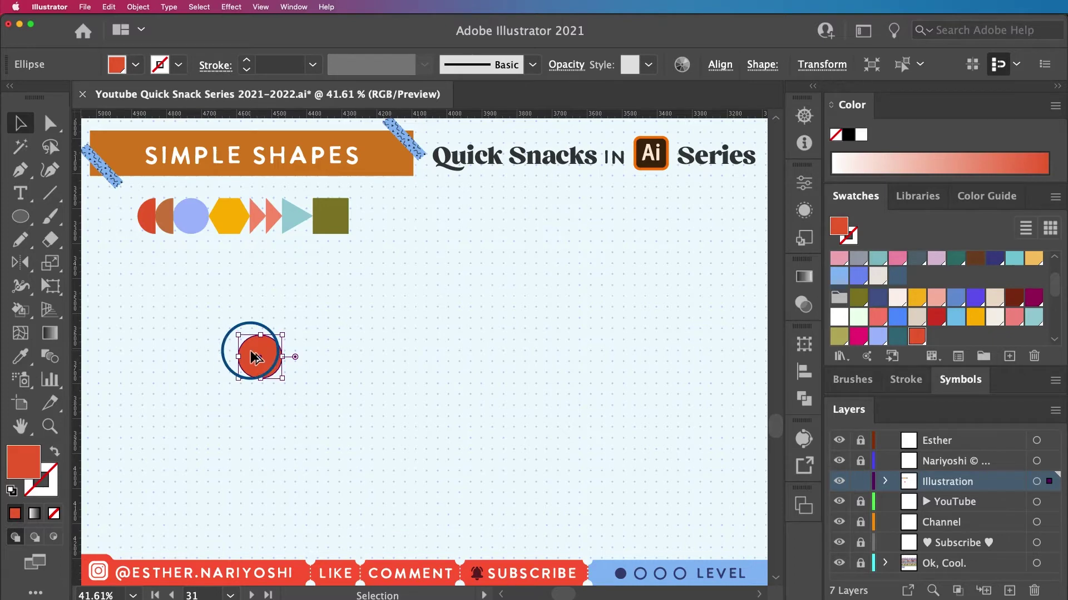
drag(255, 356, 324, 358)
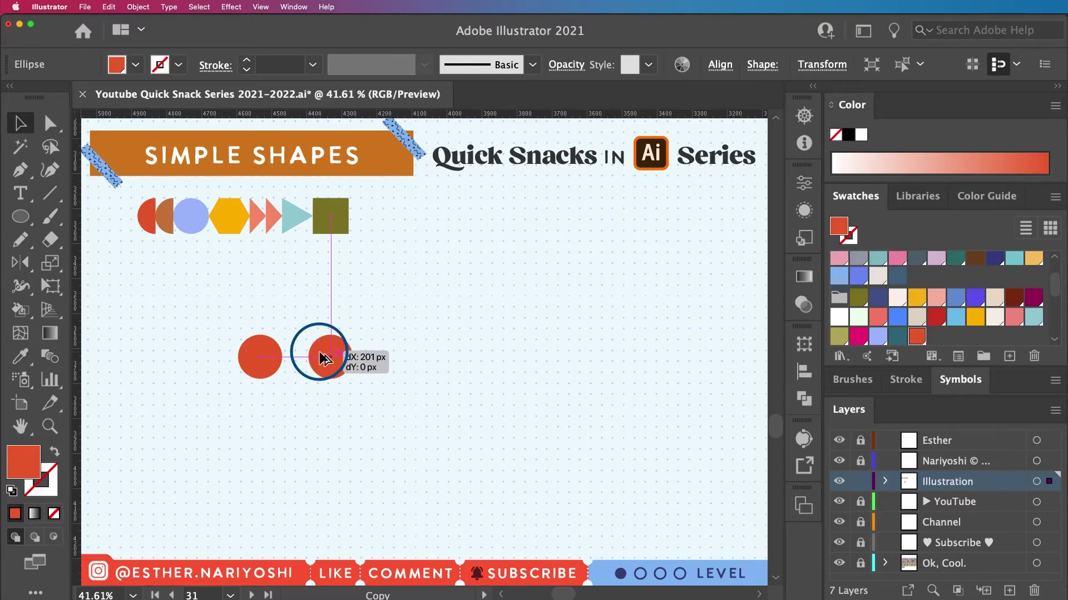
mouse_move(325, 359)
mouse_down()
mouse_move(342, 345)
mouse_move(332, 380)
mouse_move(332, 358)
mouse_move(300, 358)
mouse_move(339, 358)
mouse_move(327, 358)
mouse_up()
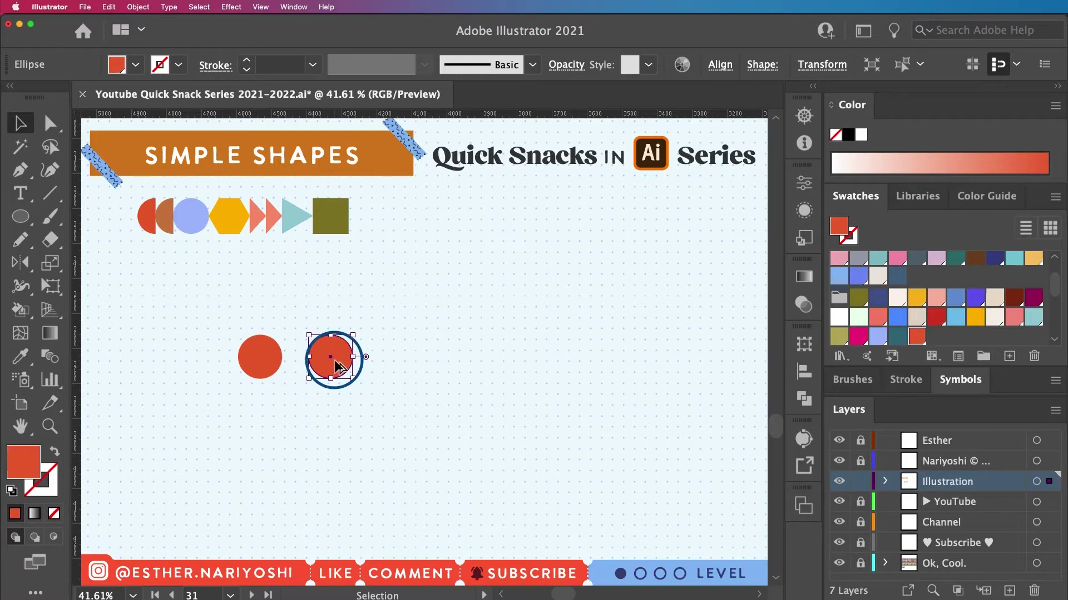
drag(337, 364, 336, 293)
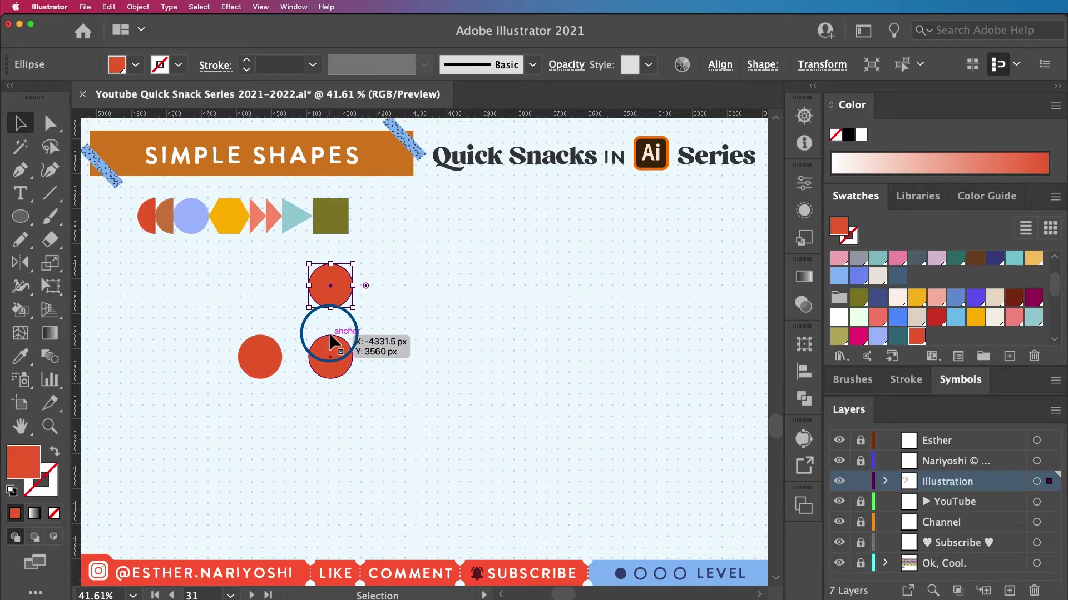
Duplicate the second circle of the lower row 148 px horizontally to its right, and check whether Smart Guides are enabled
click(332, 362)
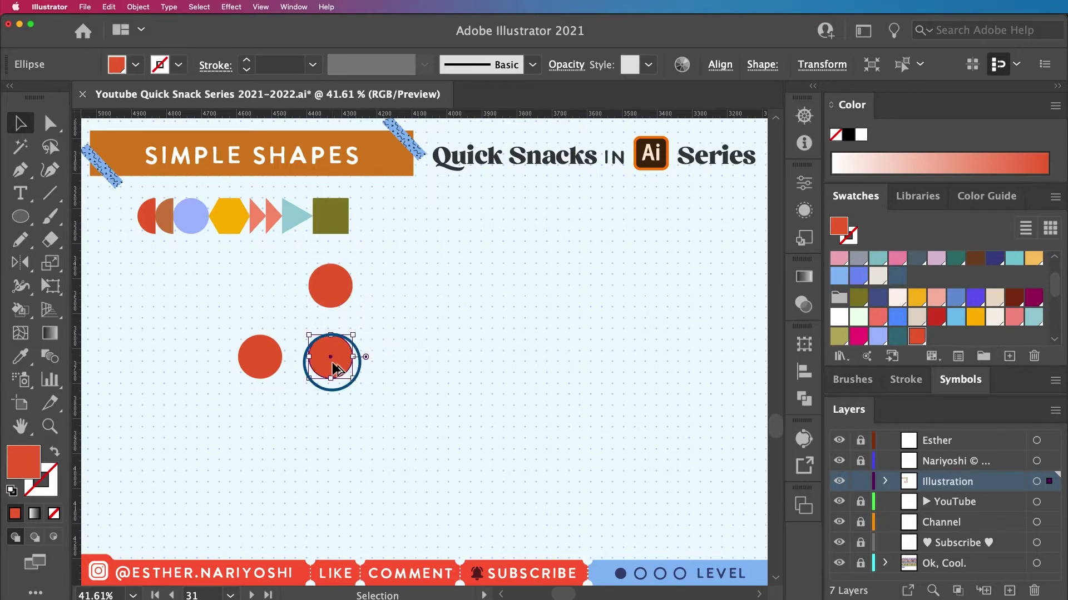
drag(332, 363, 390, 370)
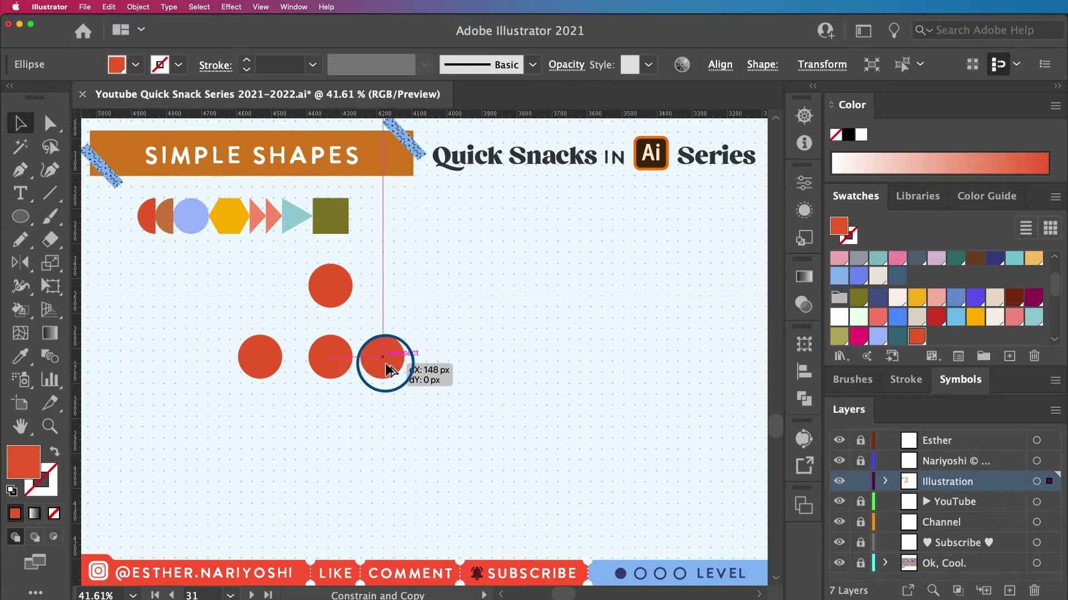
drag(390, 370, 388, 368)
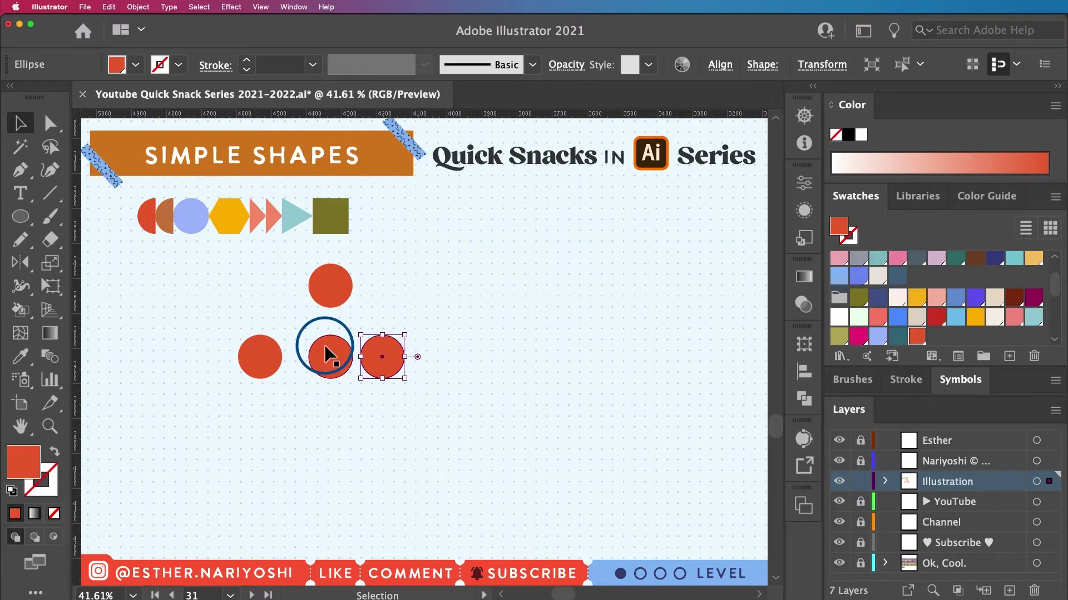
click(261, 7)
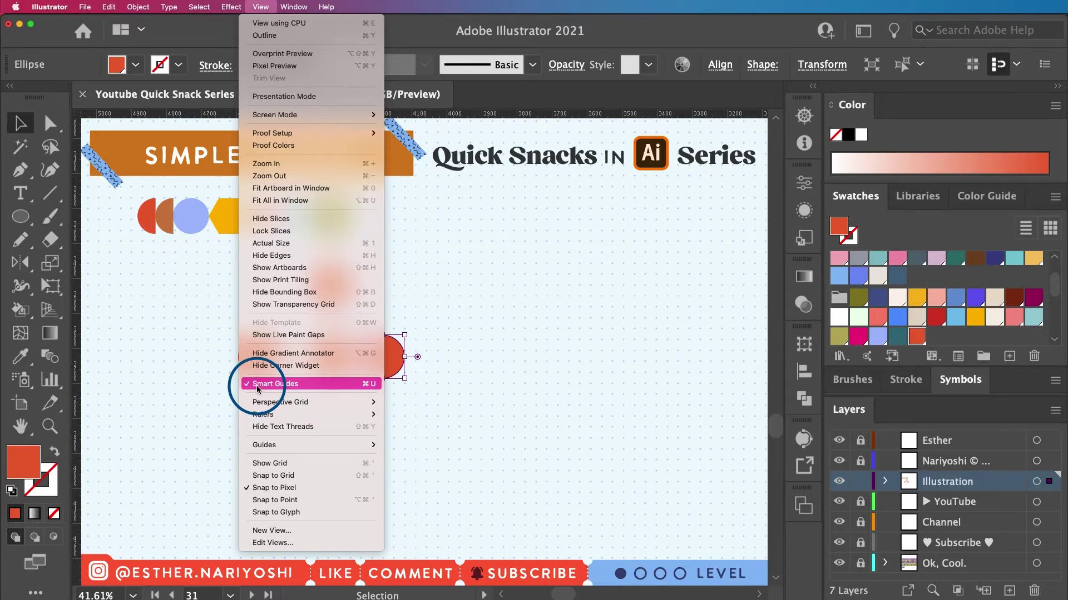
click(445, 415)
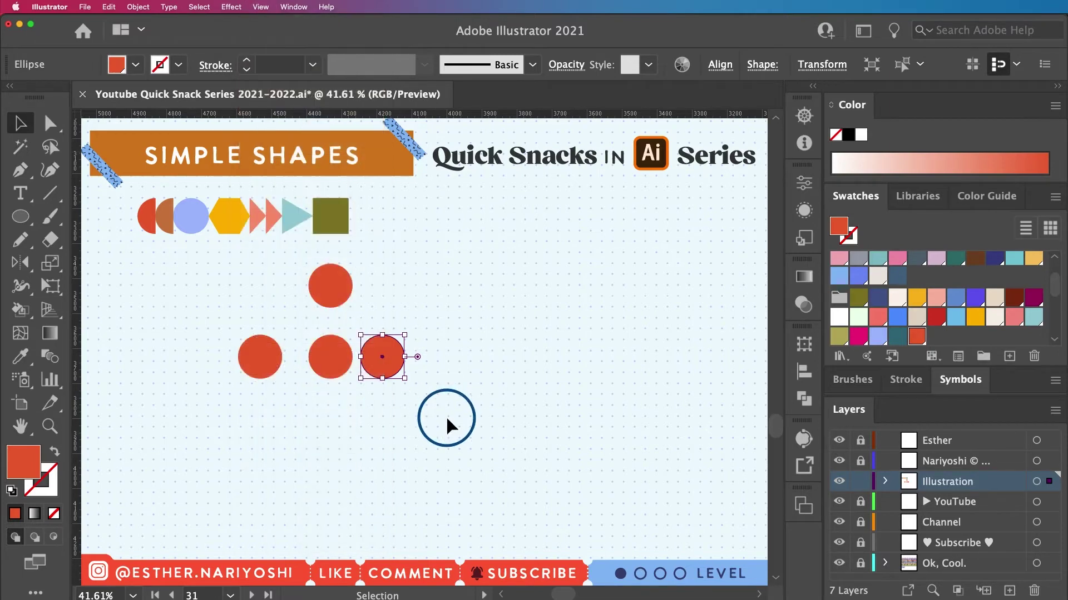
Delete all four small red circles from the canvas
click(445, 415)
drag(477, 429, 222, 287)
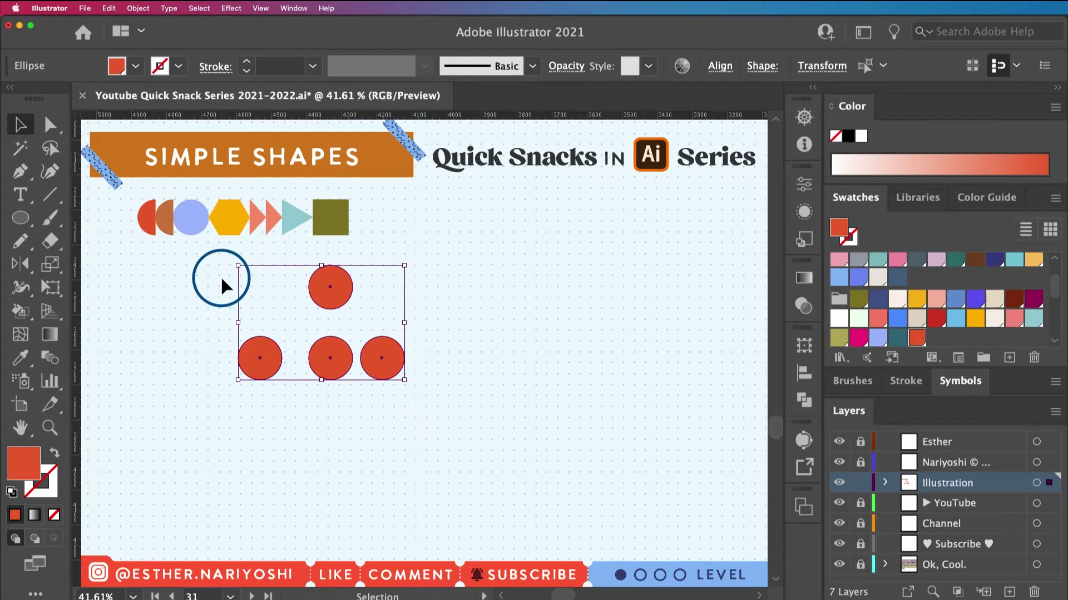
key(Delete)
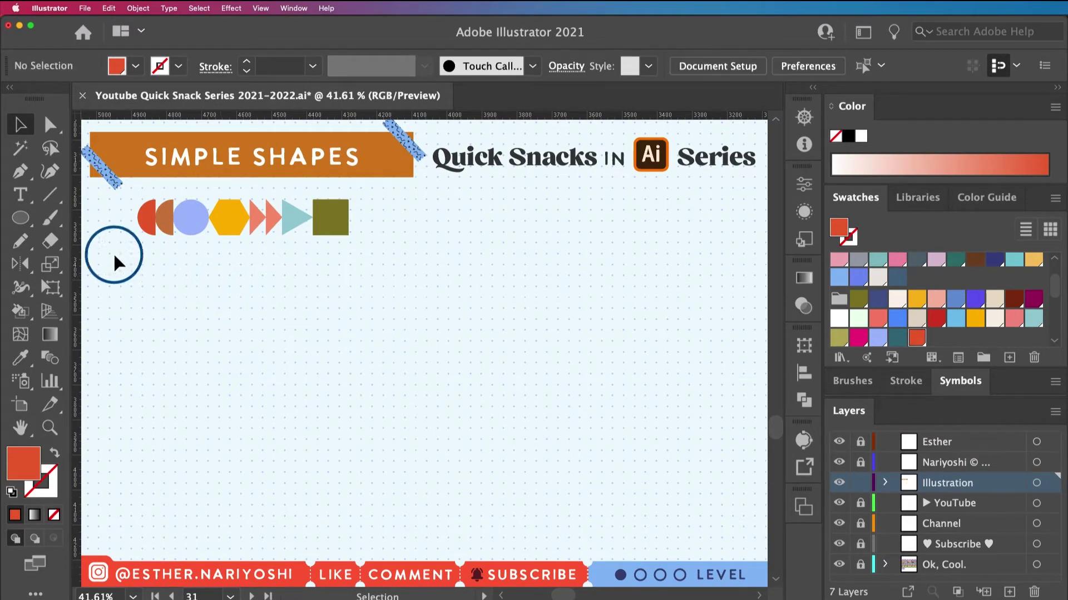
Draw a red polygon below the shapes row and reduce its sides to form a triangle about 351 by 361 px
click(23, 225)
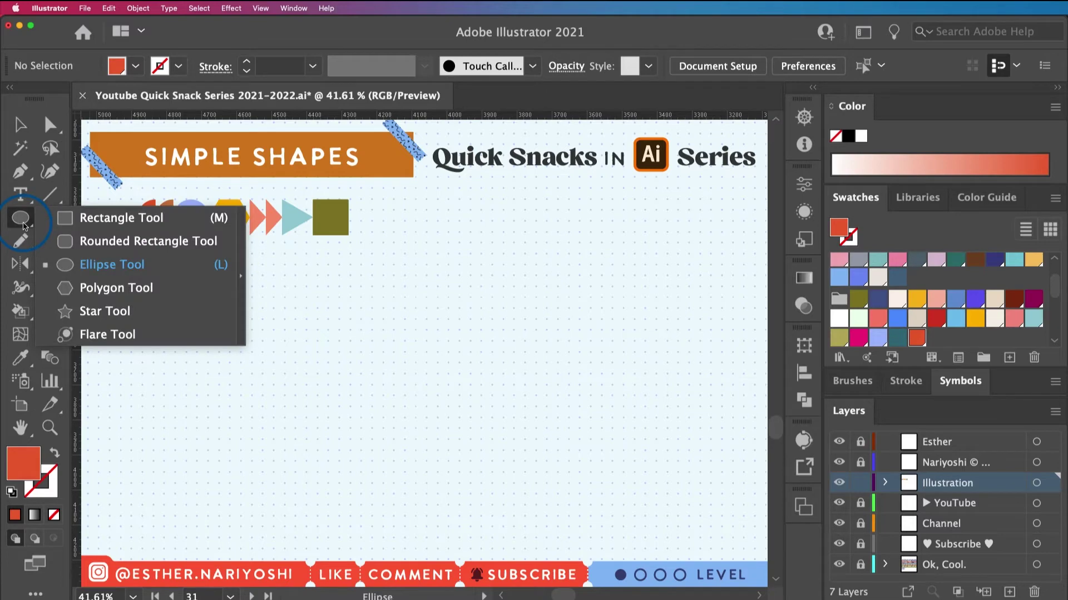
click(106, 294)
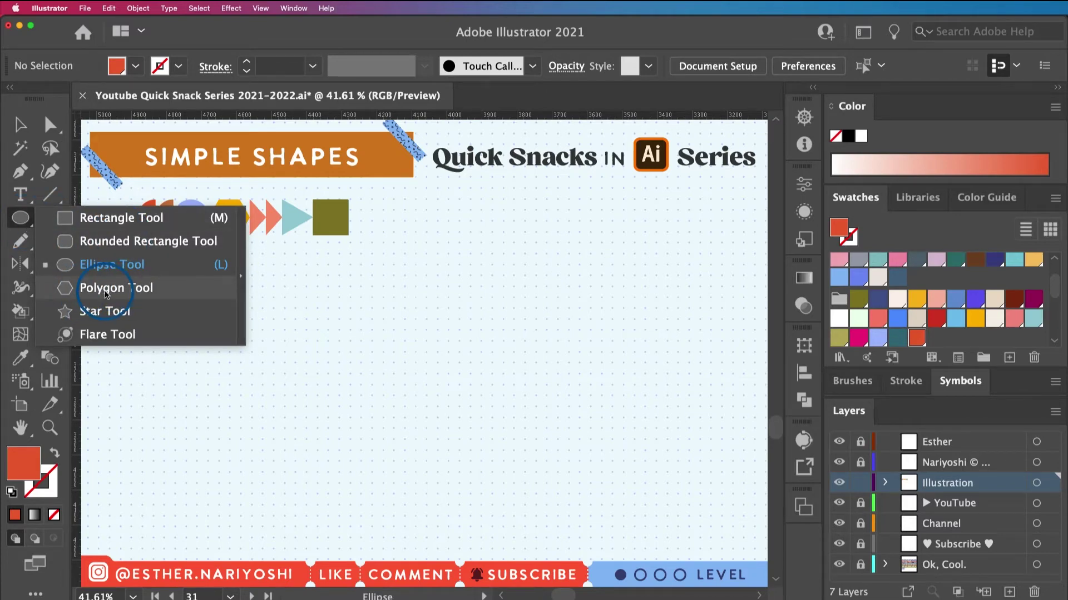
click(106, 293)
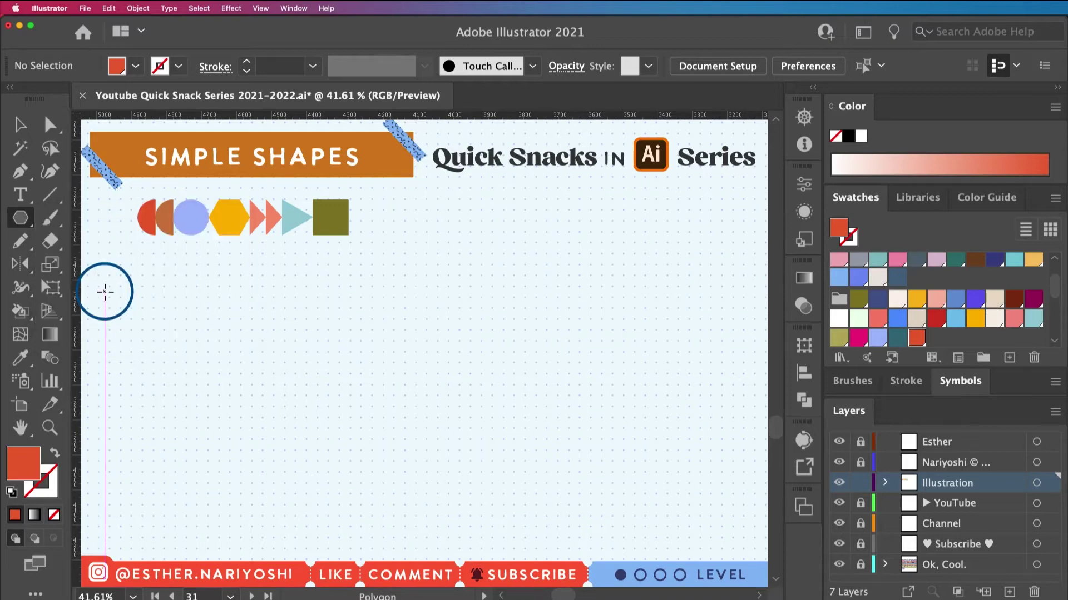
drag(298, 329, 399, 433)
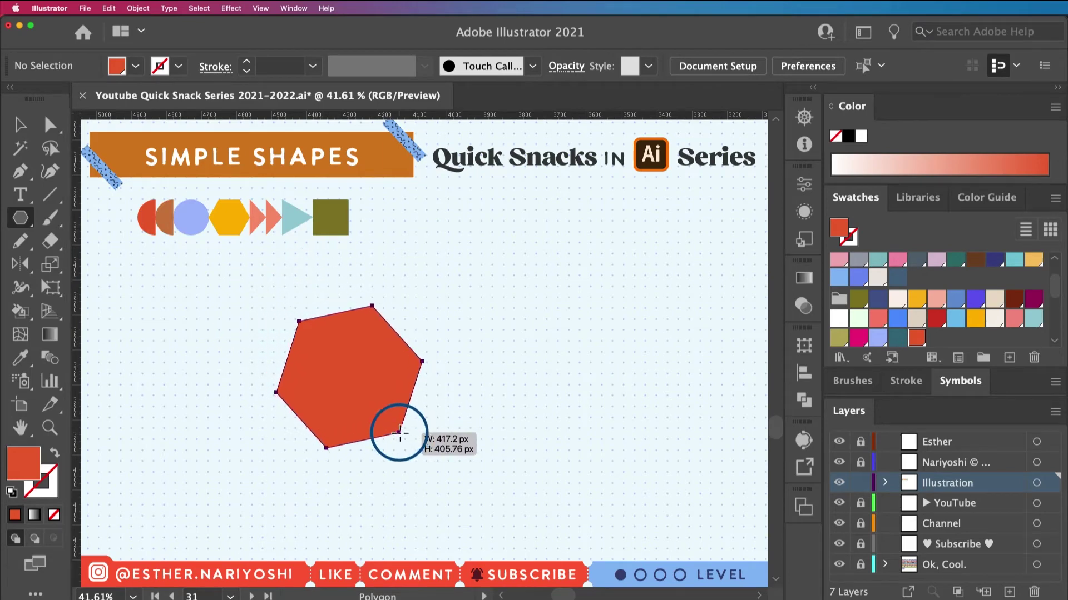
key(Up)
drag(400, 432, 400, 433)
key(Down)
key(Down)
key(Up)
key(Down)
key(Down)
key(Down)
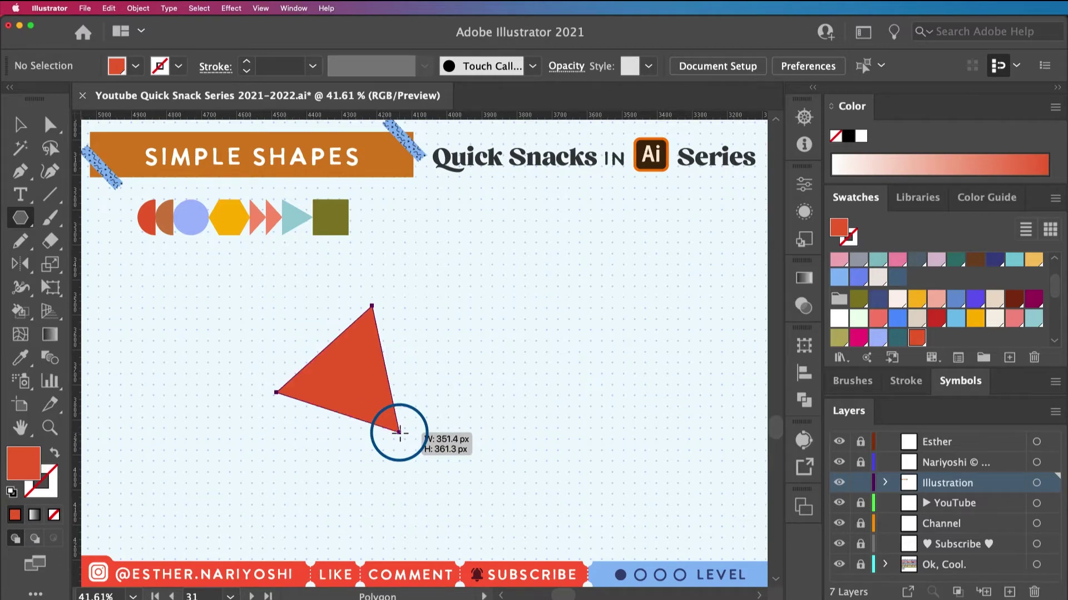
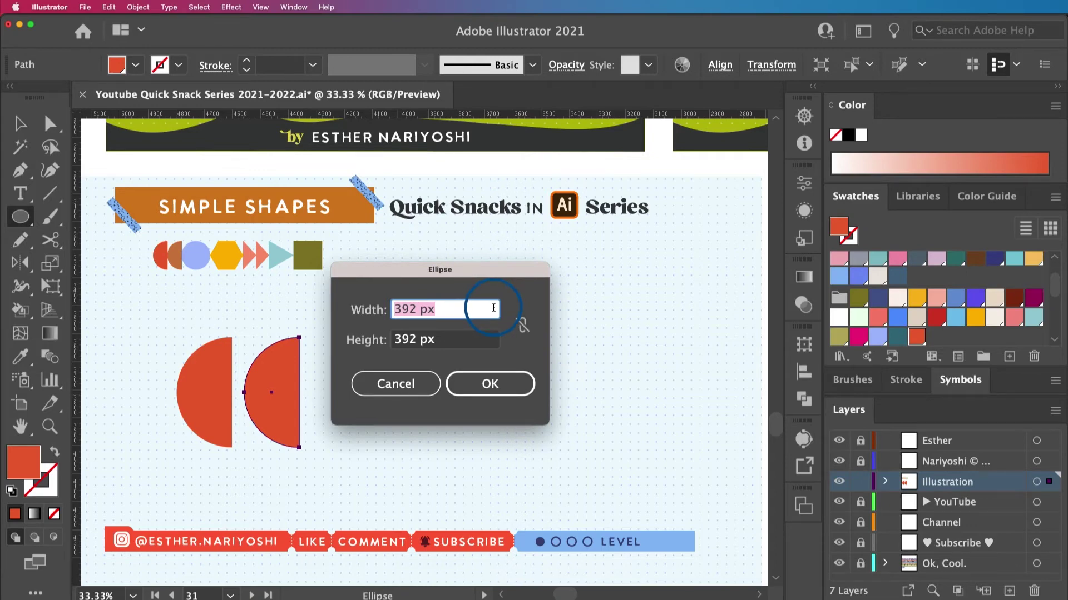
Create a red circle 392 px wide and high, and place it just right of the second half-circle, level with it
click(489, 385)
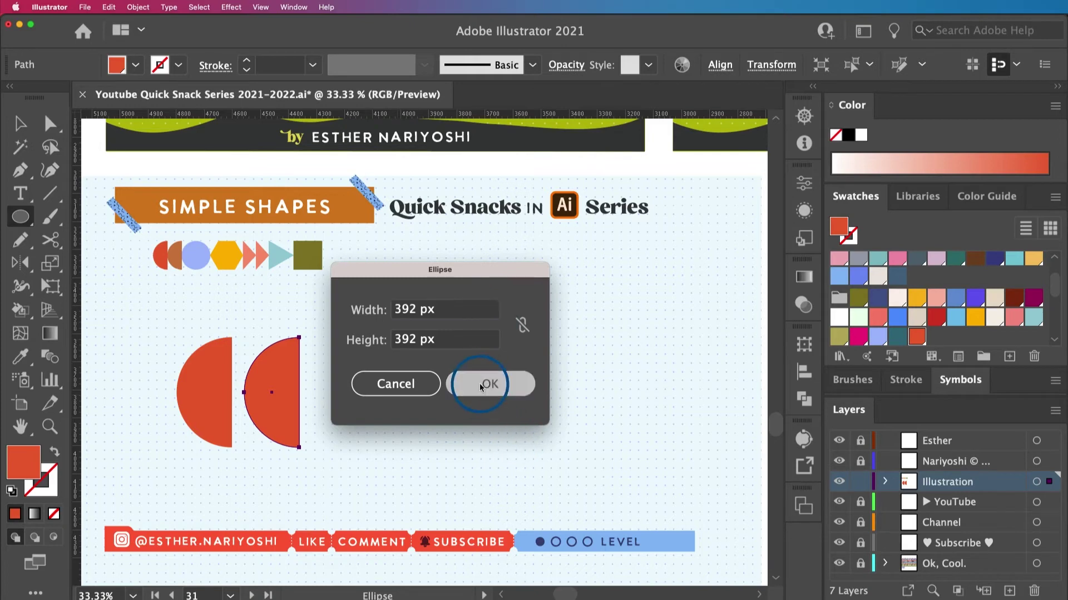
key(v)
drag(443, 420, 355, 363)
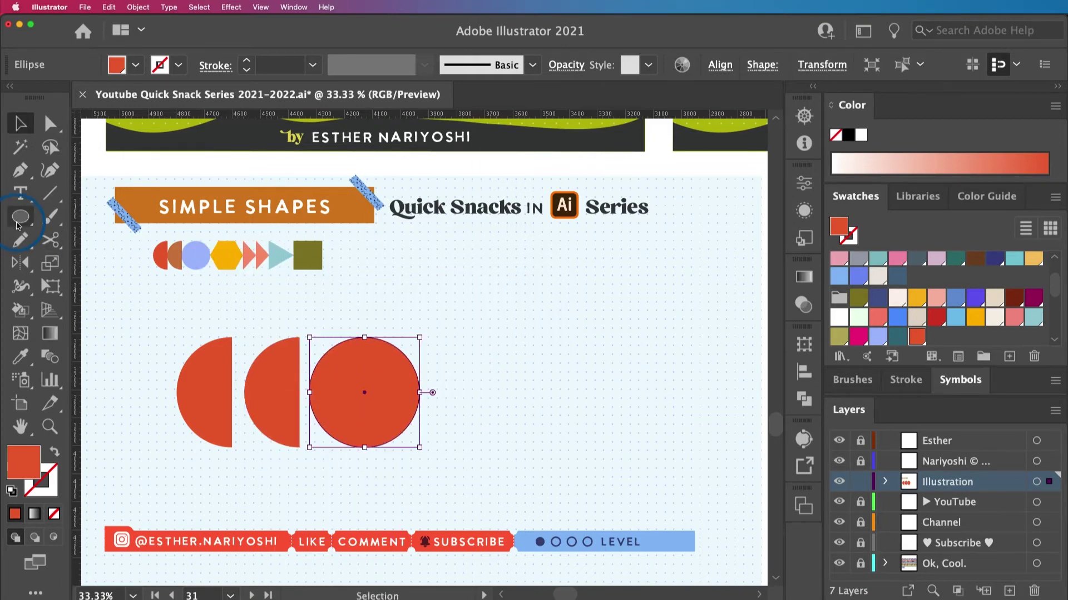
Draw a red six-sided polygon with a flat top edge just right of the circle, vertically centred with it
drag(20, 218, 128, 291)
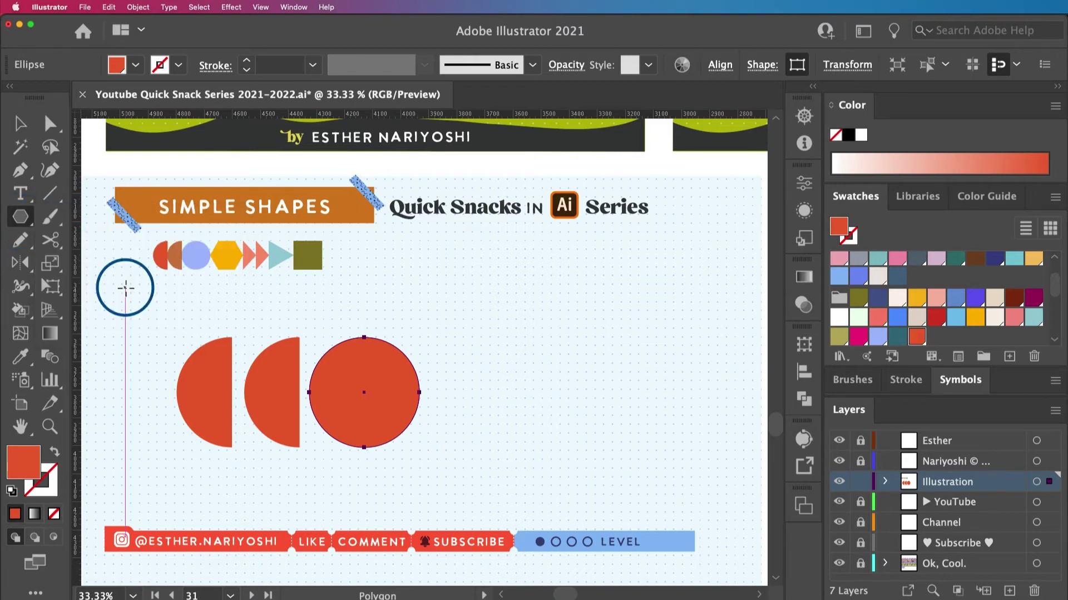
drag(474, 349, 542, 389)
key(Up)
key(Up)
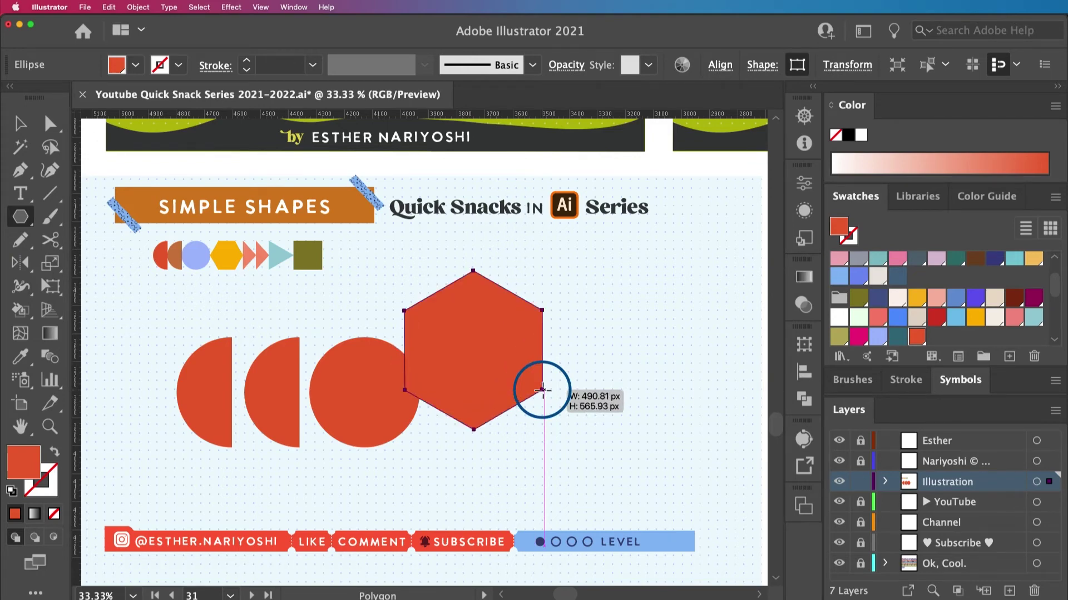
drag(542, 389, 514, 417)
key(v)
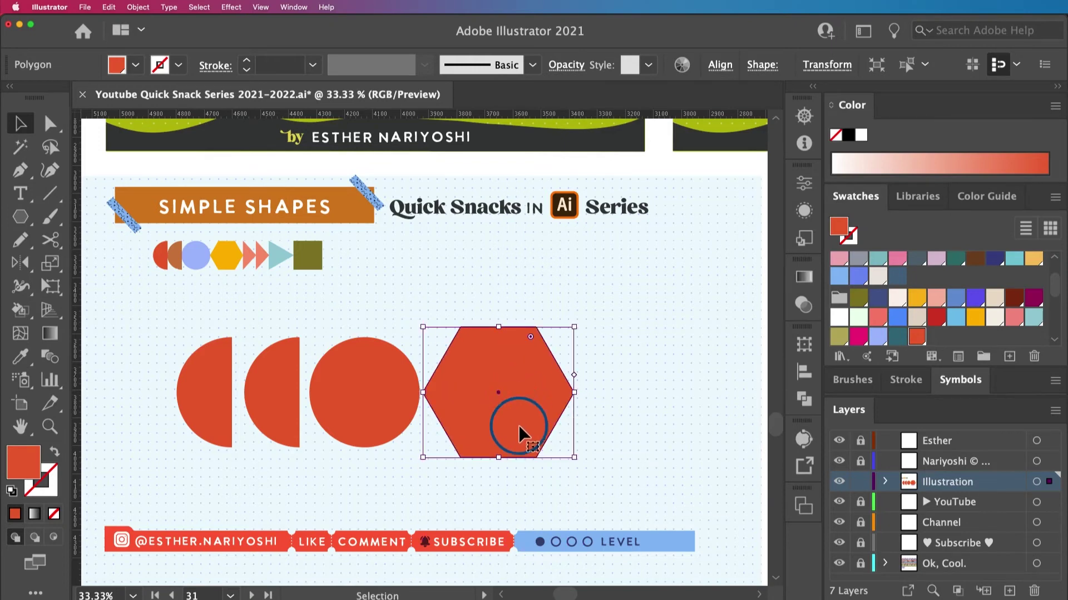
Check the circle's width and height, and set the hexagon's height to 392 px to match, keeping its proportions
click(381, 417)
click(425, 280)
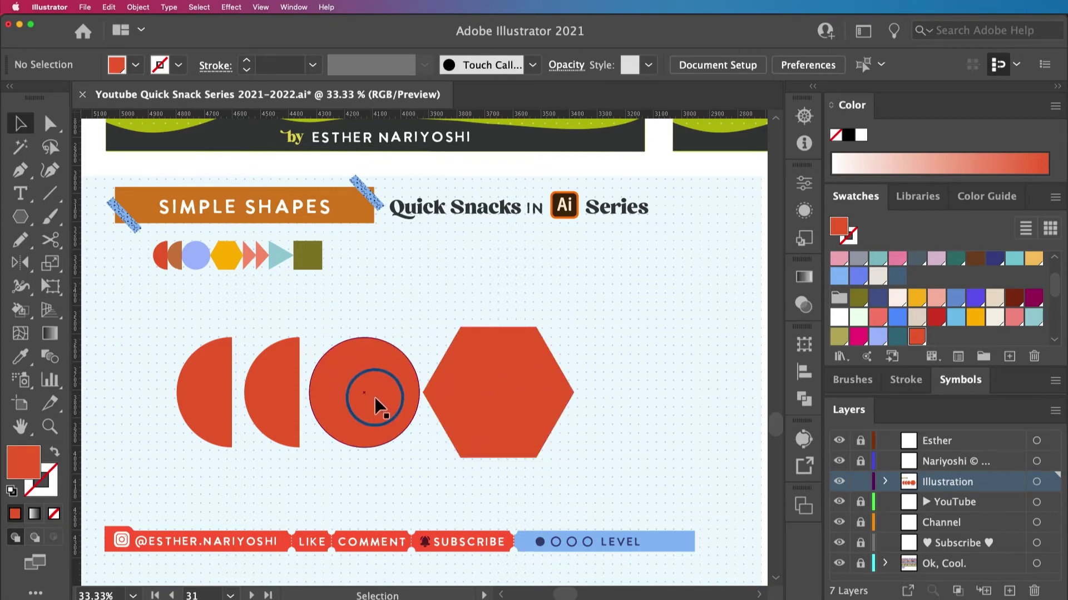
click(375, 398)
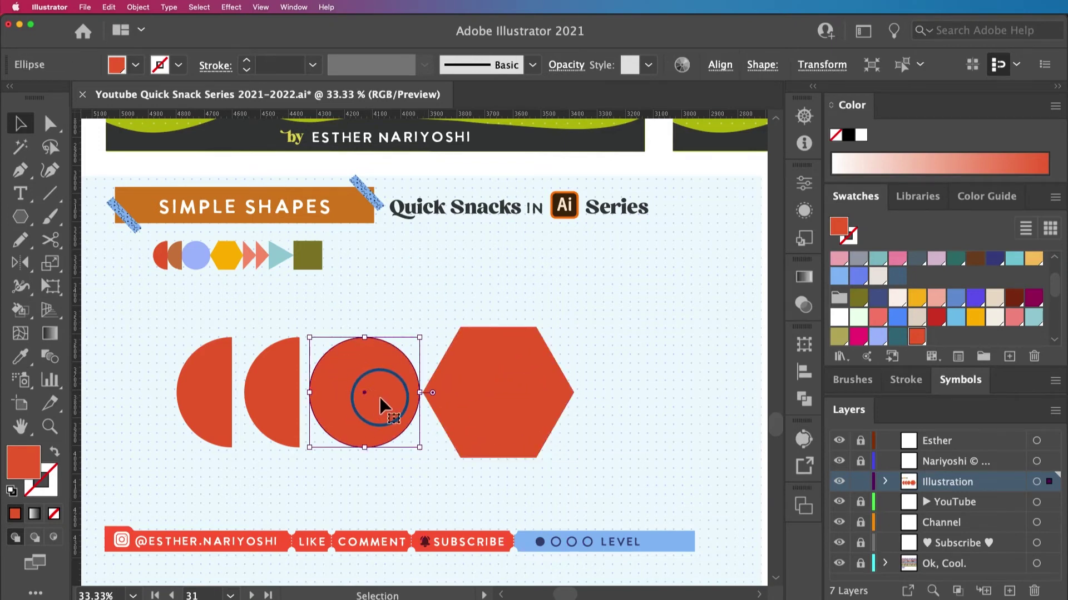
click(821, 66)
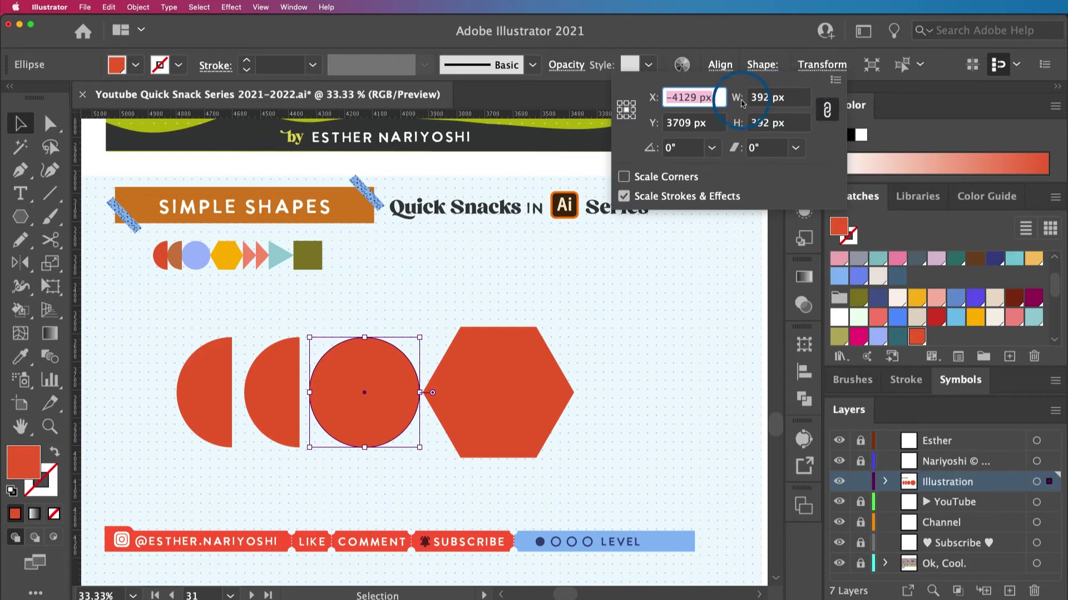
click(780, 97)
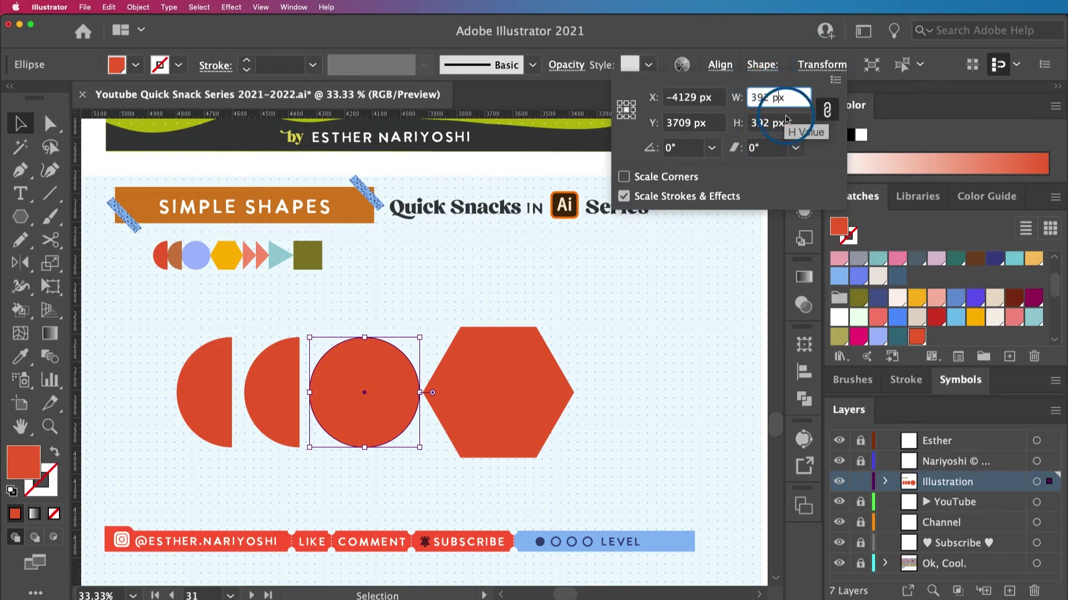
click(511, 404)
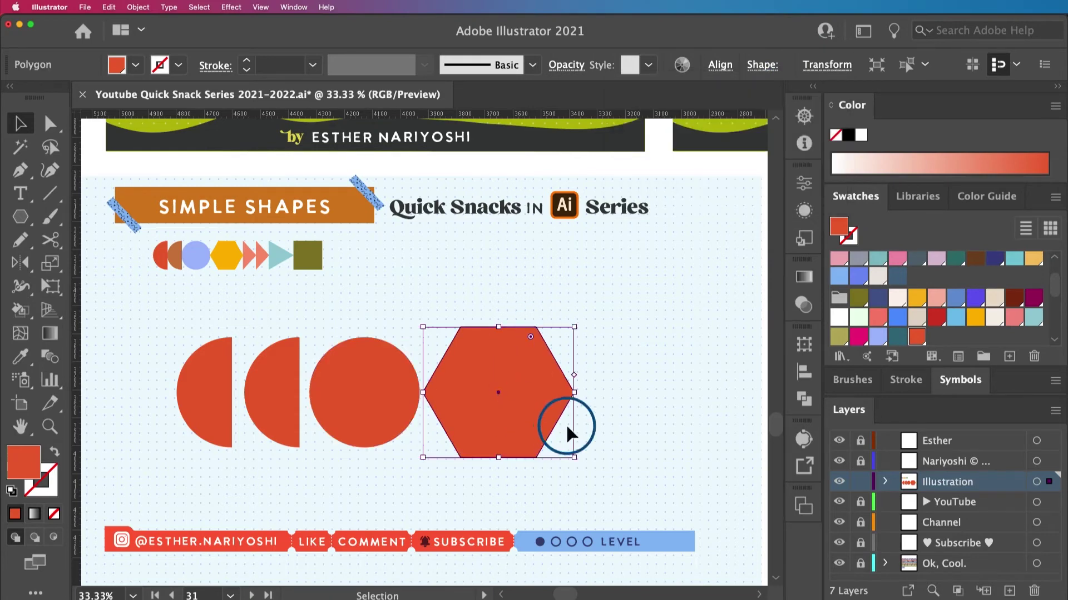
click(821, 66)
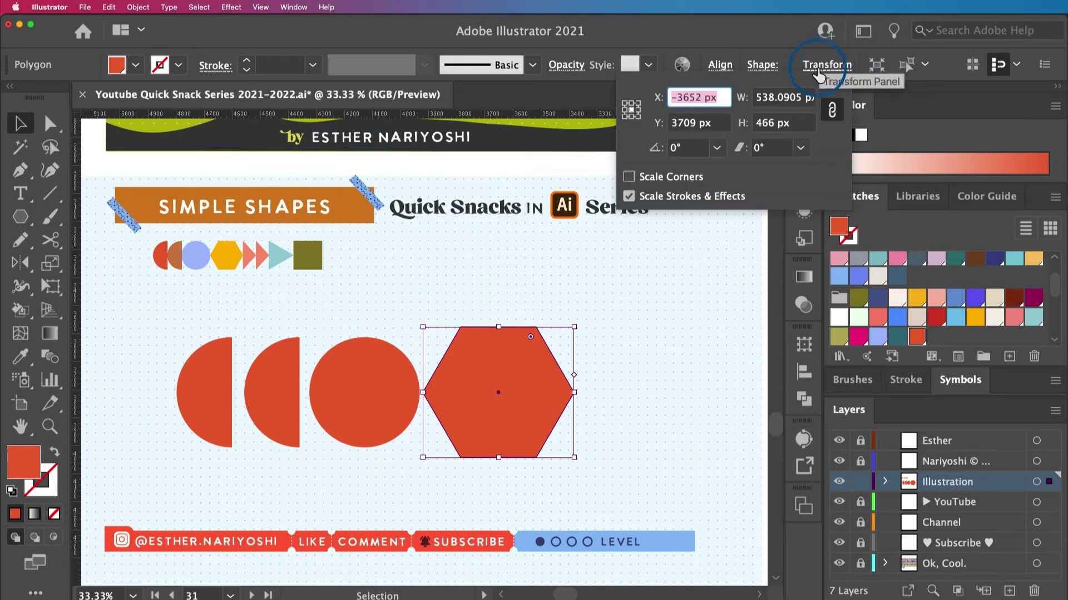
click(776, 126)
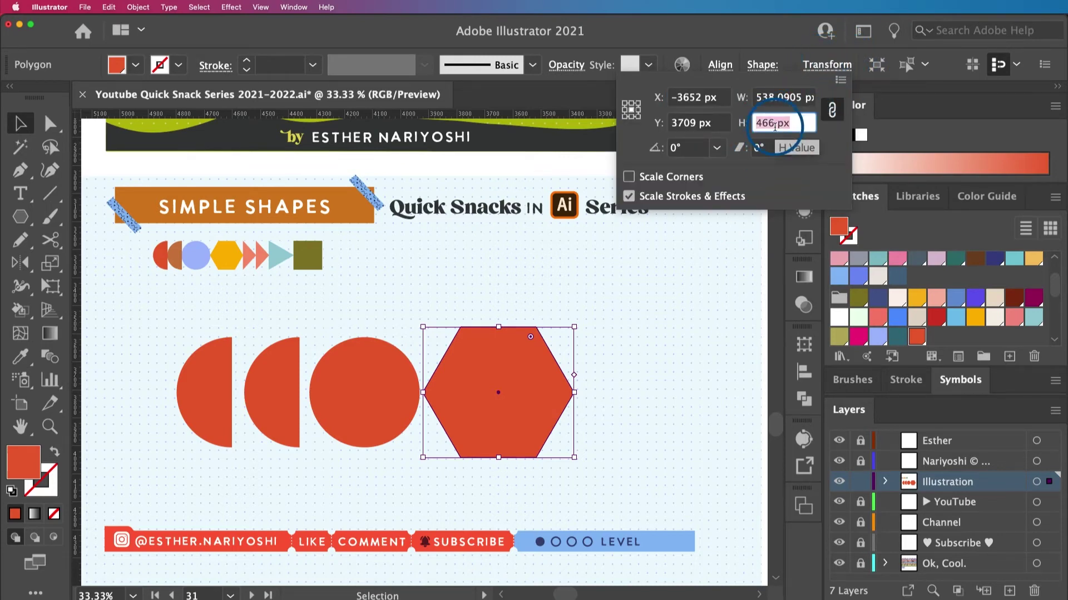
text(392)
key(Return)
Move the two half-circles, the circle and the hexagon together to the left, freeing space beside the hexagon
drag(611, 464, 147, 361)
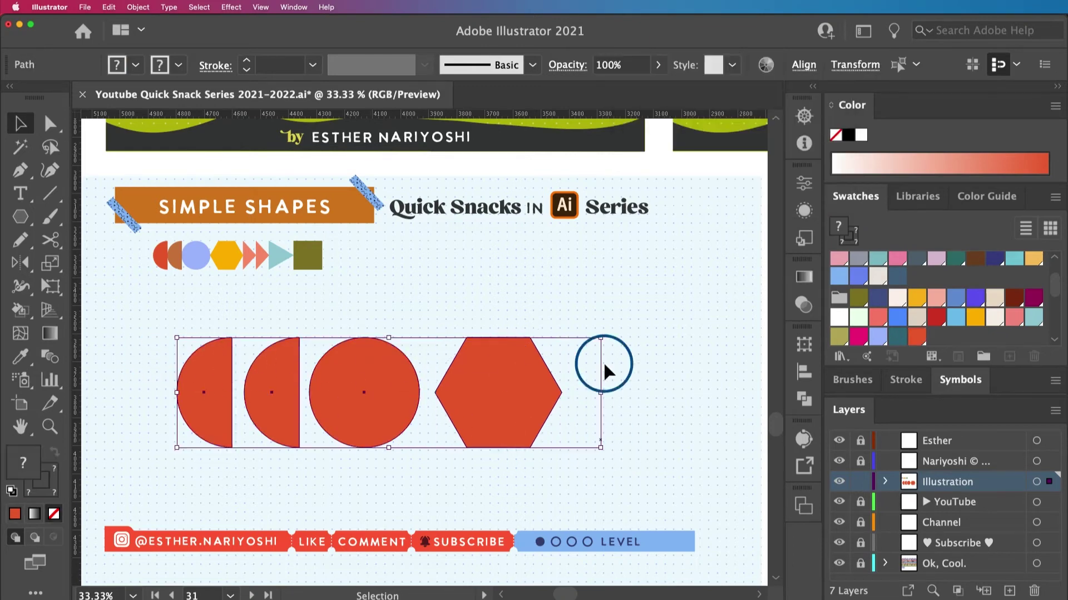
scroll(604, 370, left, 2)
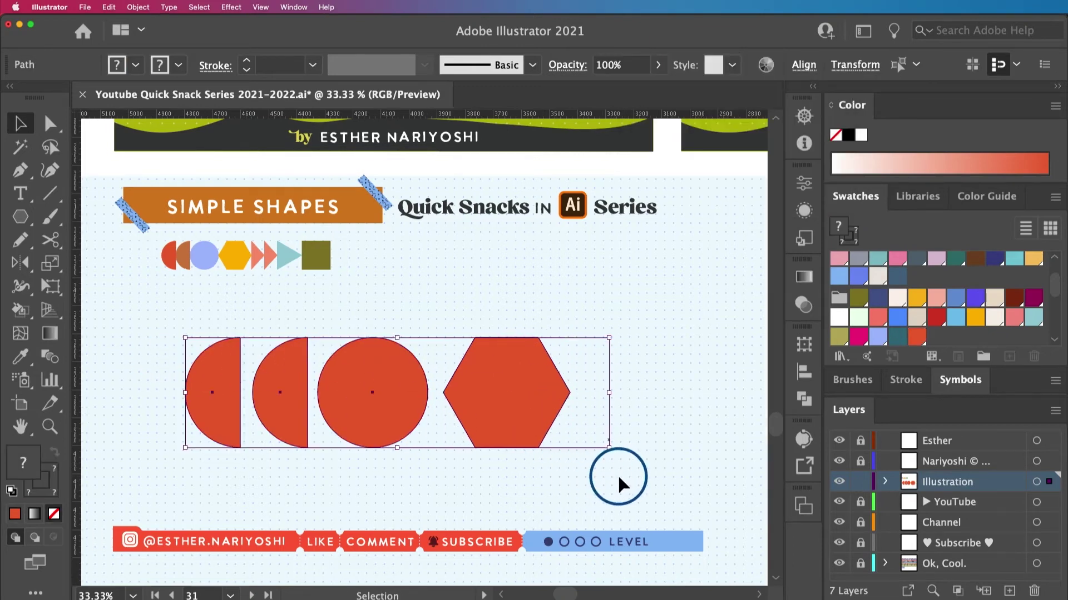
drag(531, 442, 449, 442)
click(280, 311)
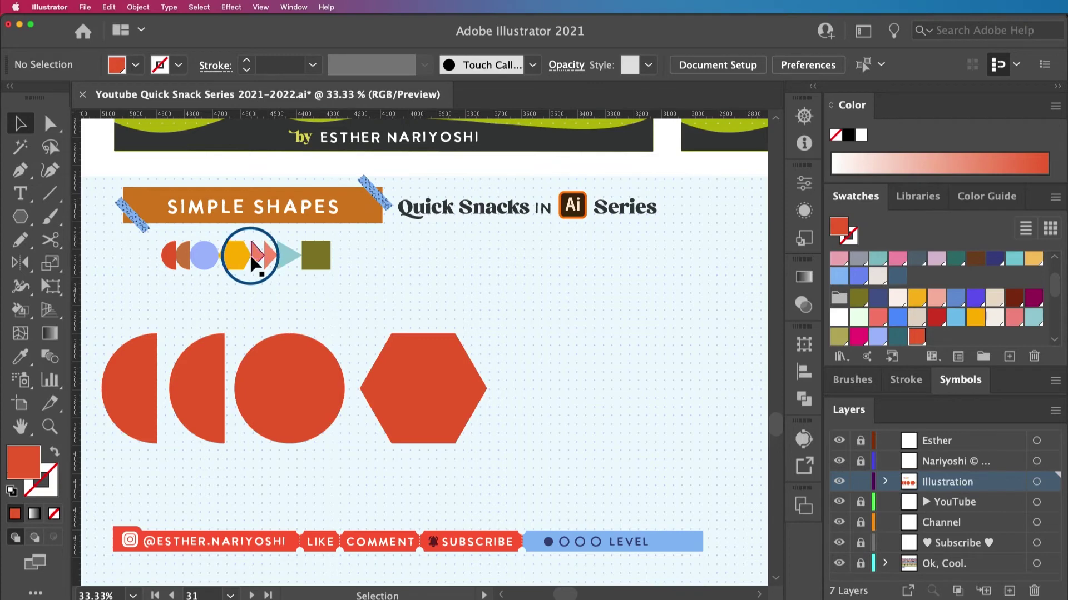
Draw a red polygon with a flat base at the hexagon's upper right and reduce it to three sides
click(20, 217)
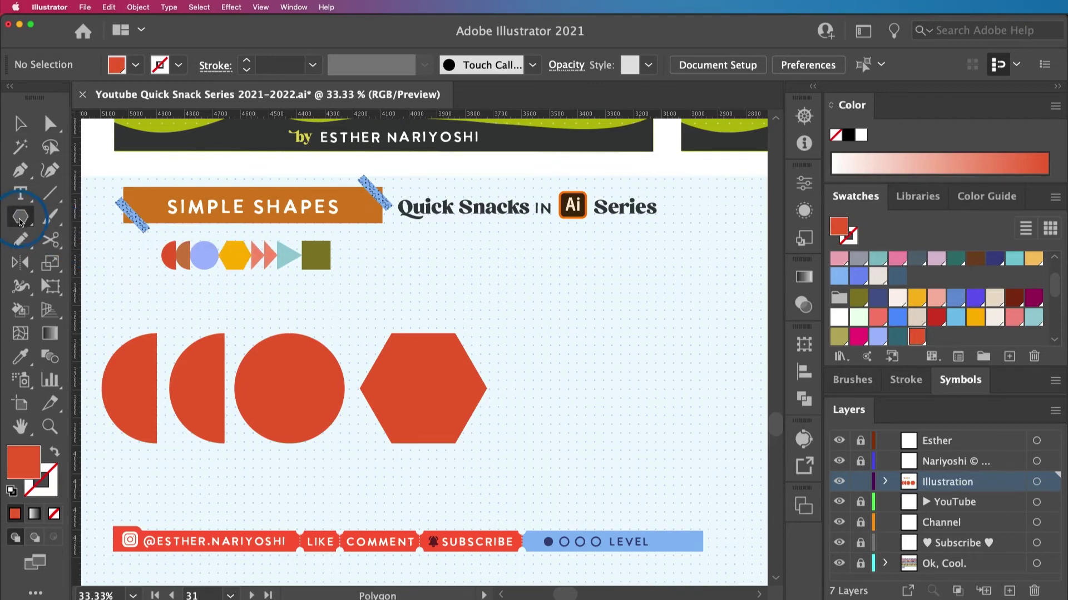
drag(538, 357, 593, 405)
key(Down)
key(Down)
key(Down)
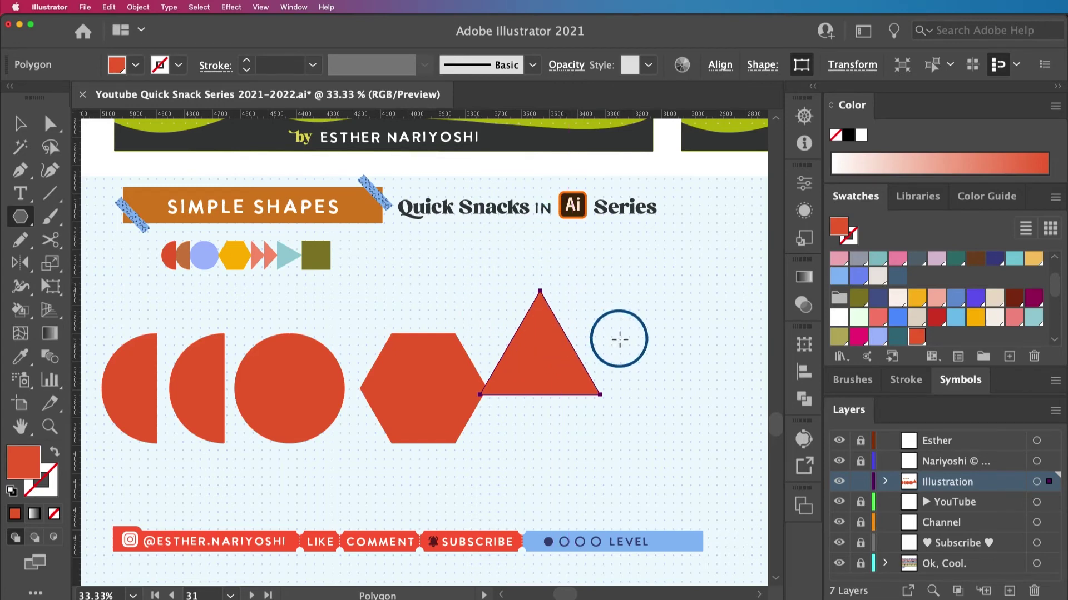
Rotate the triangle -90° so it points right and place it just right of the hexagon
key(e)
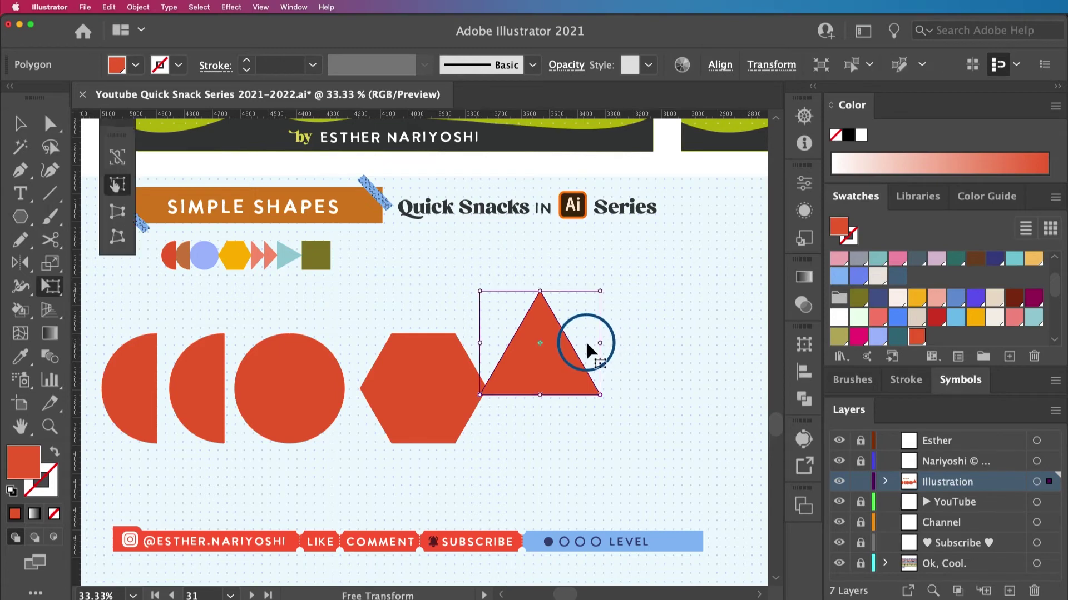
click(50, 287)
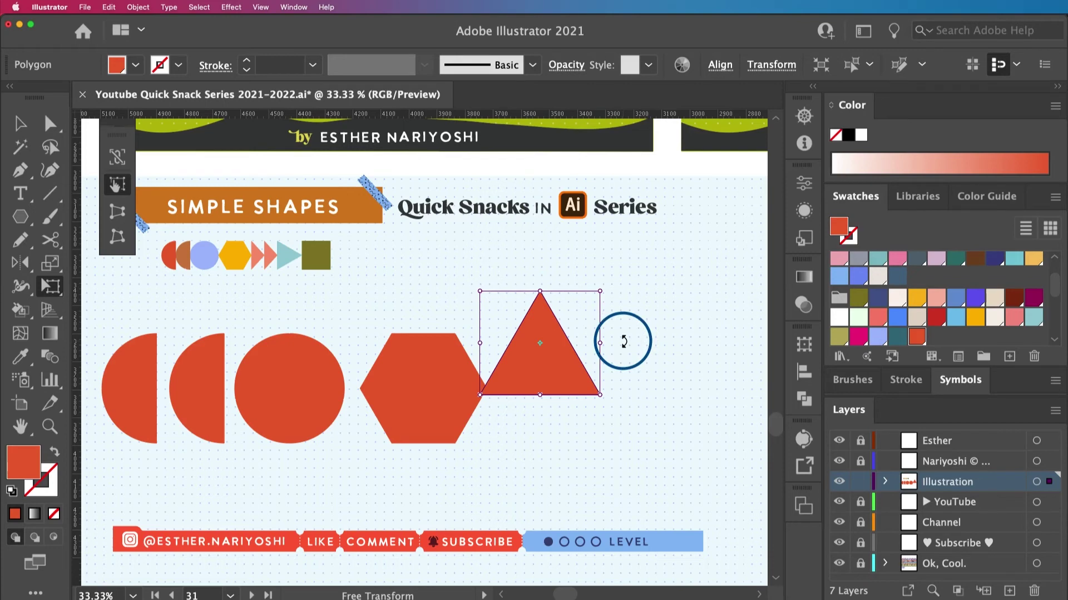
drag(619, 336, 534, 383)
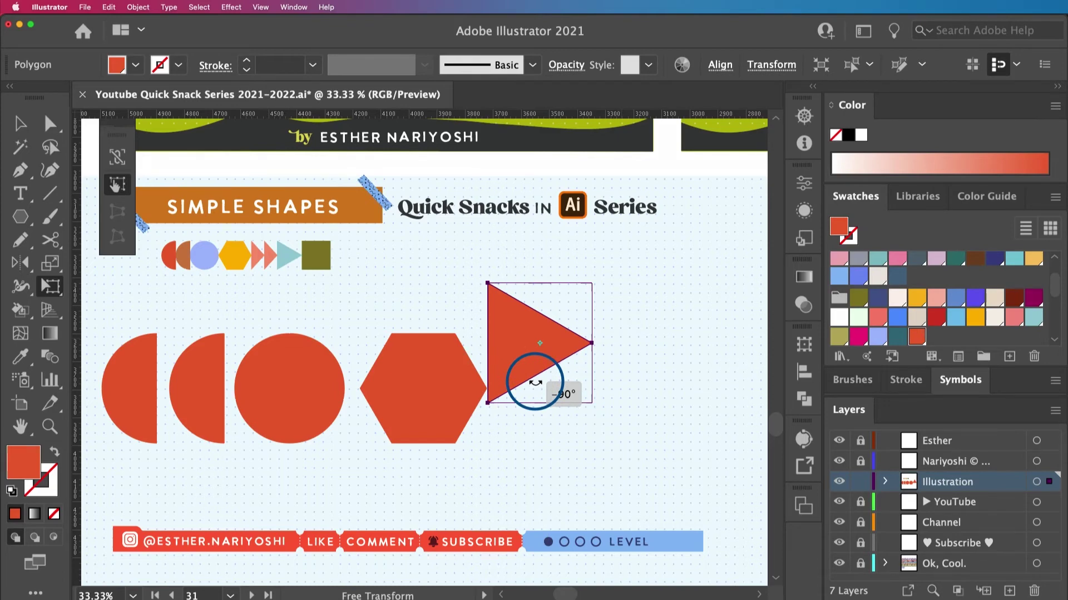
mouse_move(535, 382)
mouse_down()
mouse_move(533, 372)
mouse_move(536, 398)
mouse_move(531, 350)
mouse_move(544, 378)
mouse_up()
key(v)
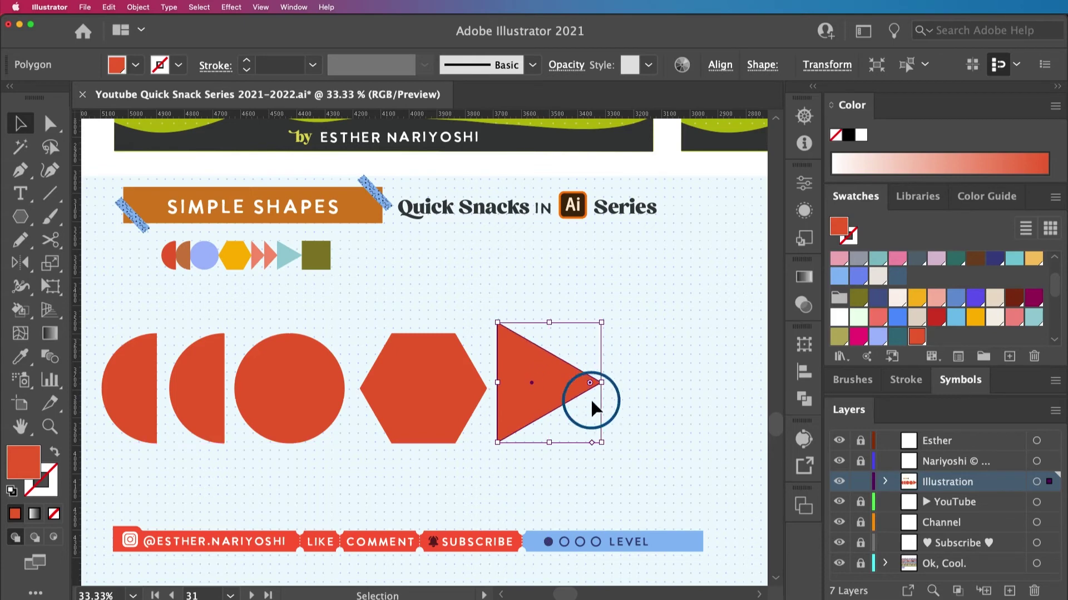
Narrow the triangle to about half its width and place a copy directly to its right, touching its tip
key(e)
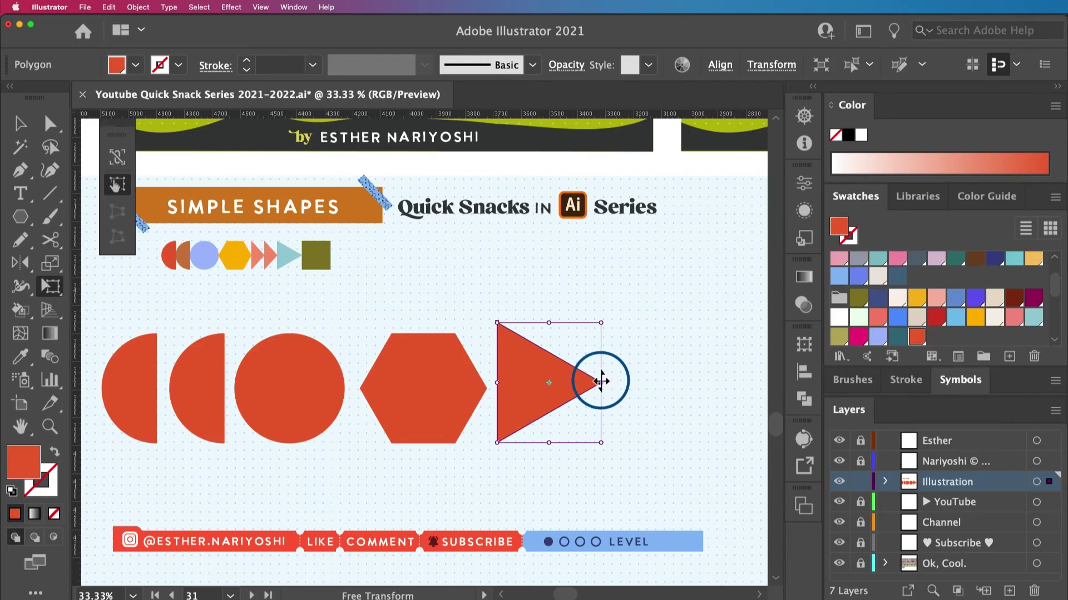
drag(601, 381, 552, 381)
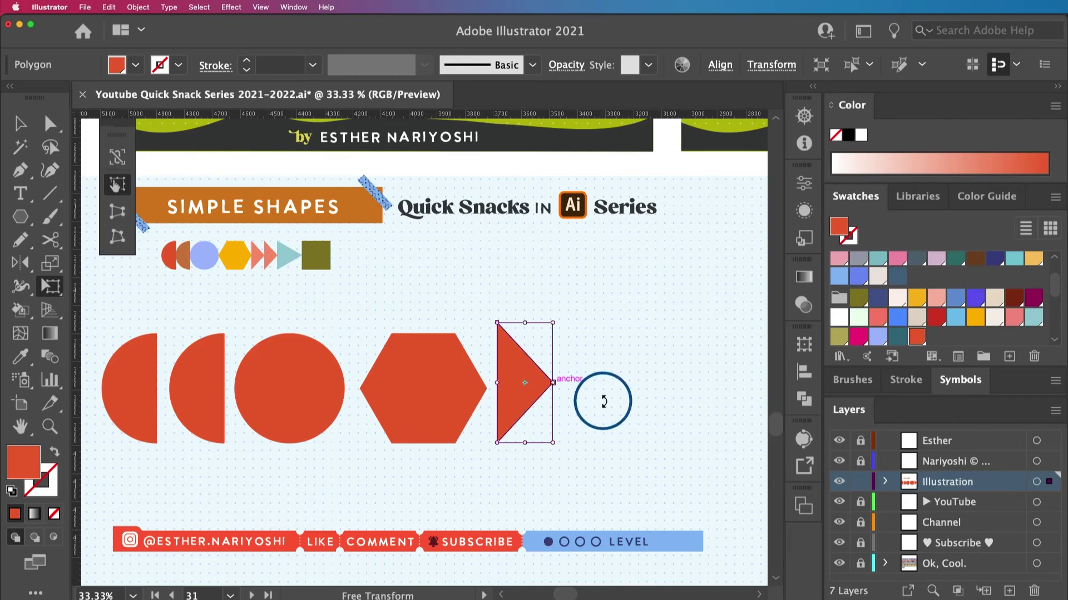
key(v)
click(593, 410)
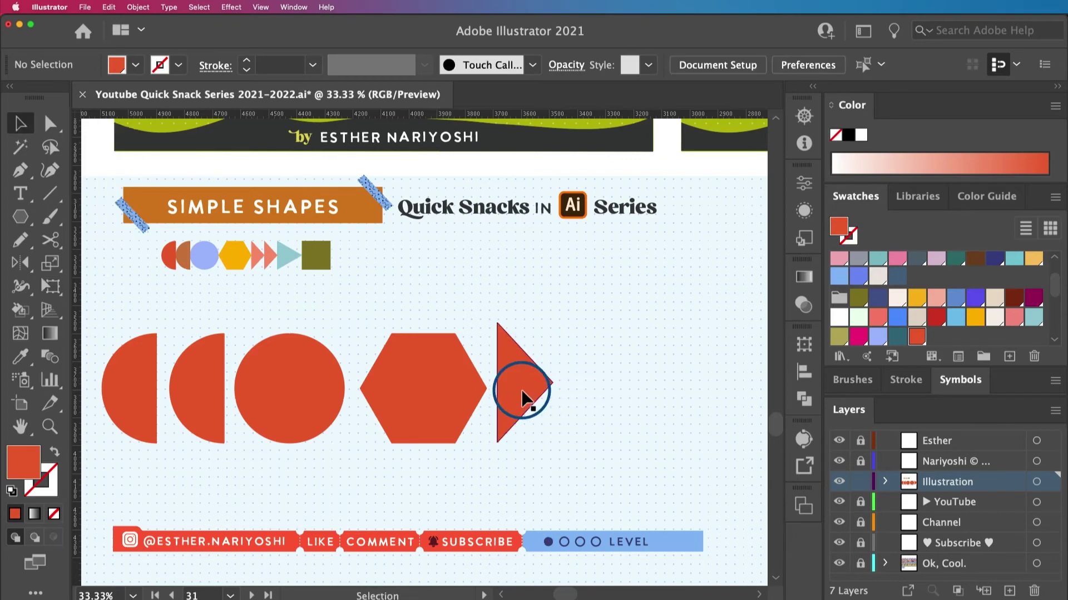
drag(522, 391, 576, 396)
Draw a third, wider red triangle, rotate it to point right and place it against the second narrow triangle's tip
click(19, 219)
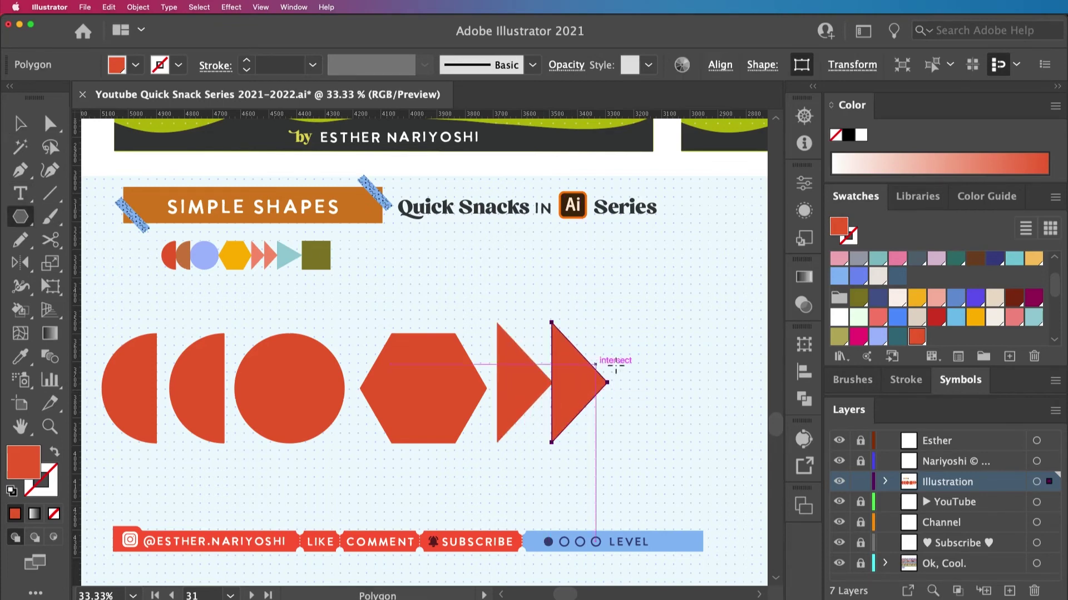
mouse_move(620, 323)
mouse_down()
mouse_move(684, 416)
mouse_move(563, 401)
mouse_move(714, 355)
mouse_move(519, 382)
mouse_move(596, 393)
mouse_up()
key(e)
key(v)
drag(608, 334, 635, 378)
Scale the whole row of red shapes down proportionally to about three quarters of its size, keeping its lower-left corner fixed
drag(673, 439, 118, 363)
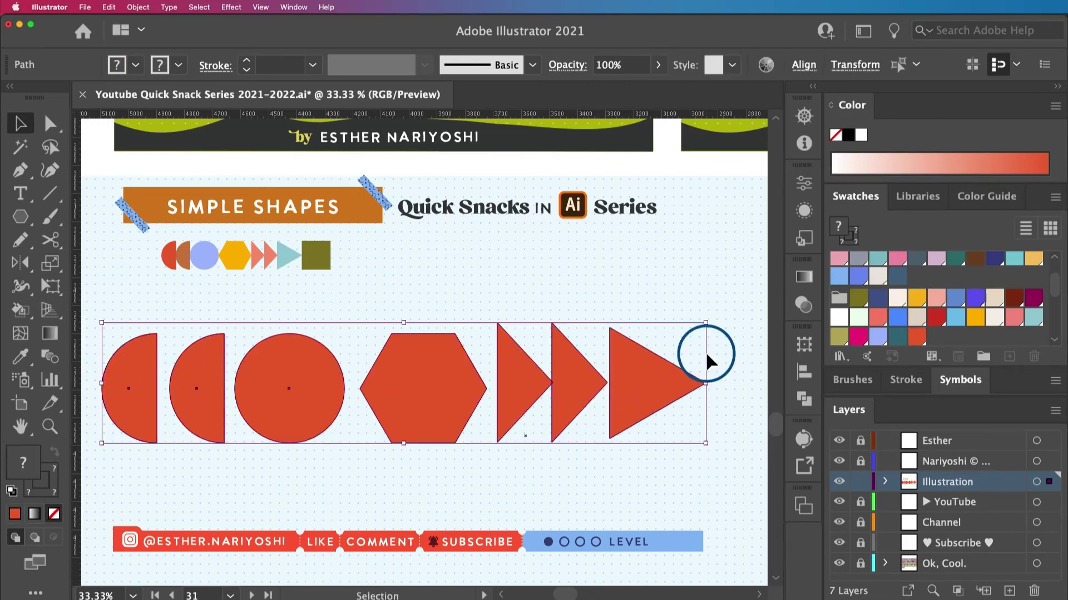
click(103, 298)
drag(102, 305, 702, 447)
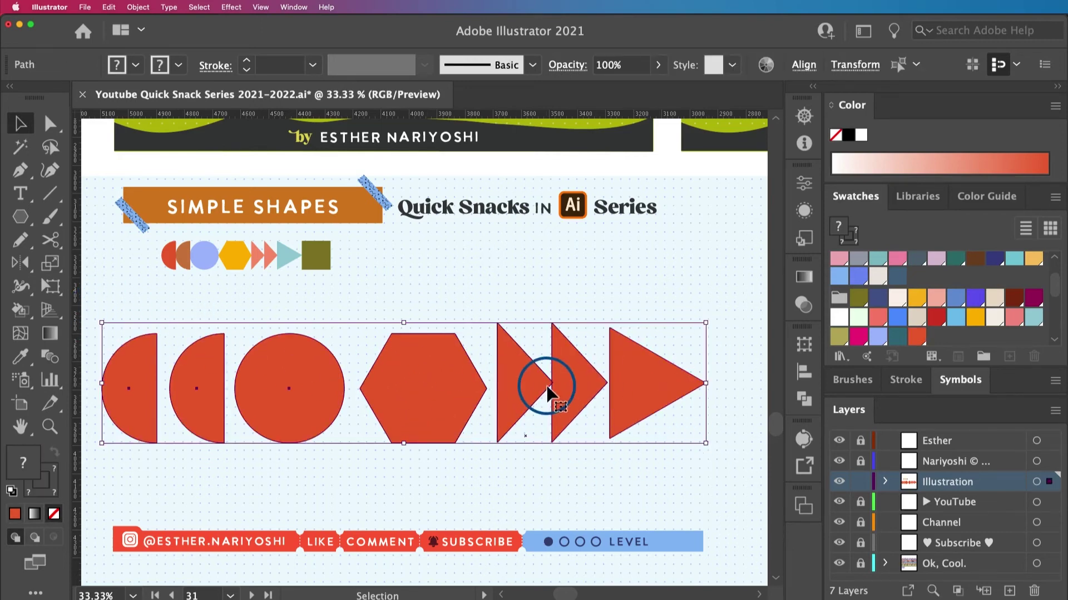
key(e)
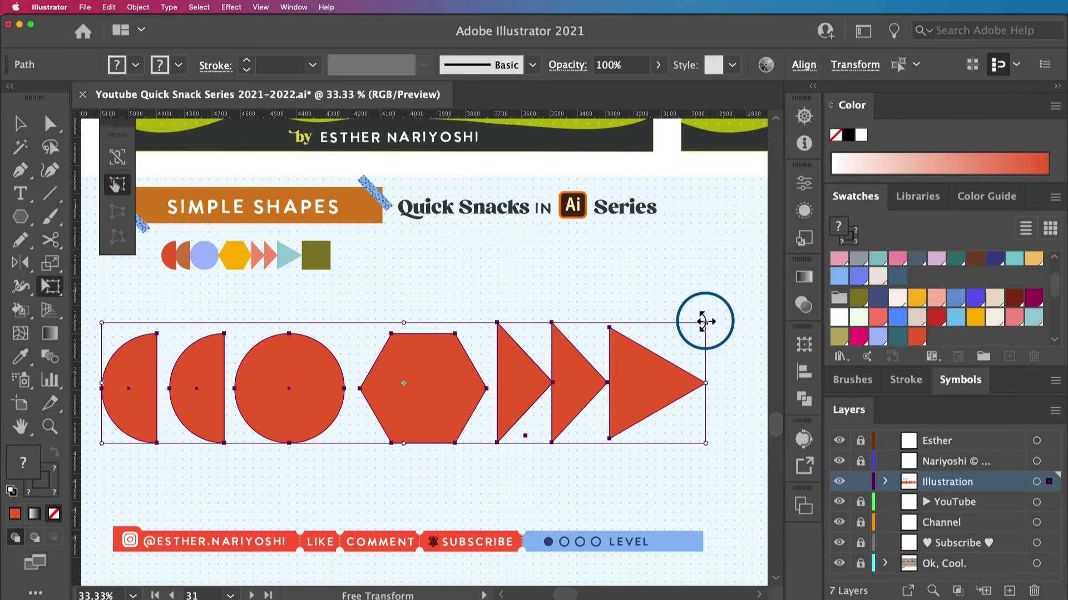
drag(705, 321, 556, 358)
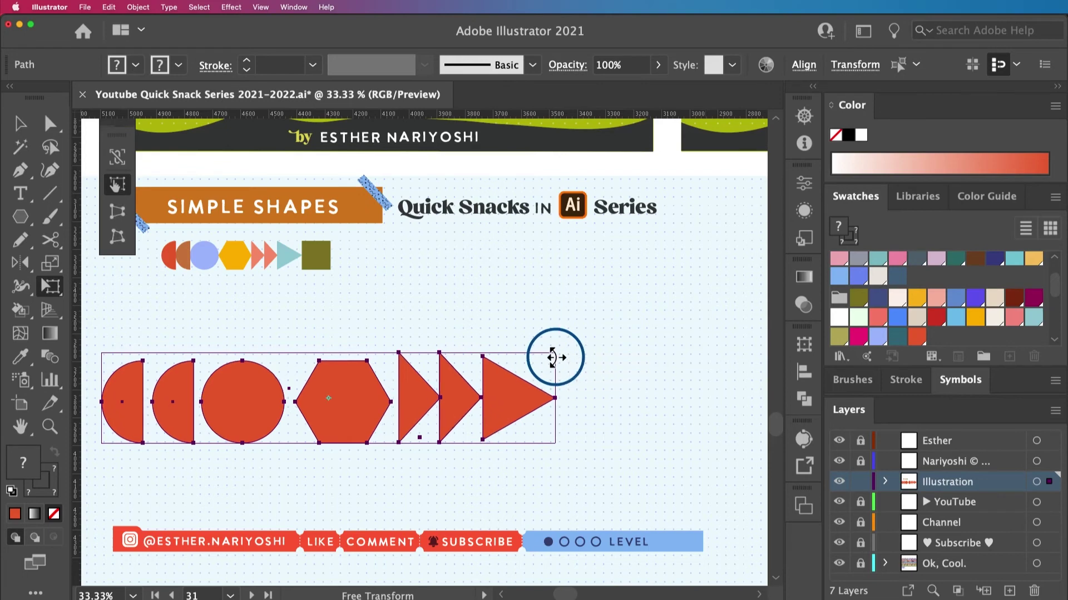
key(v)
click(593, 402)
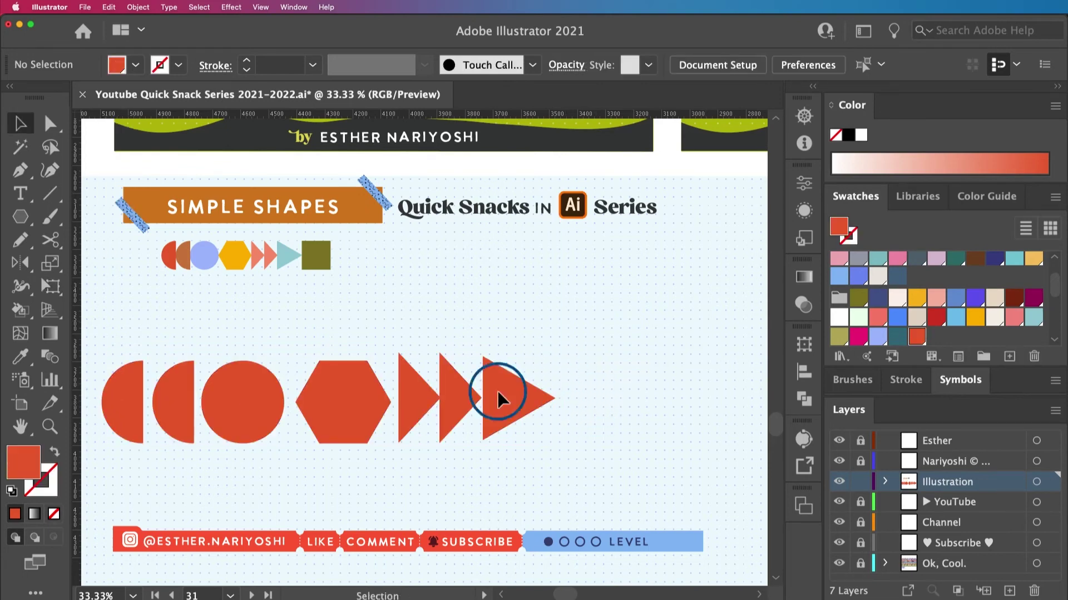
Draw a square in the sample square's olive green right of the last triangle, about as tall as the row
click(321, 259)
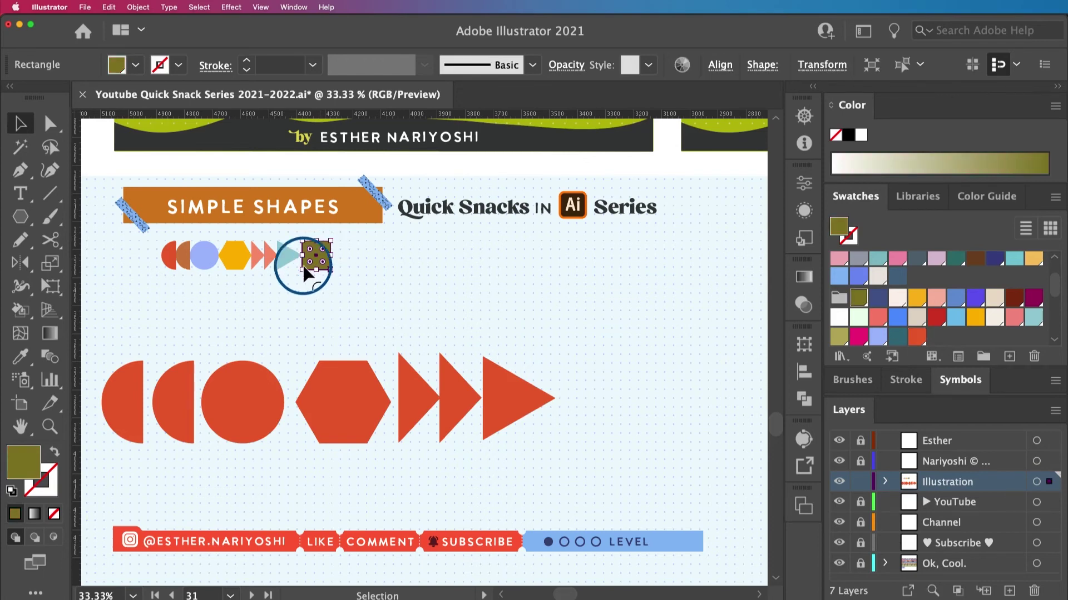
drag(23, 225, 42, 240)
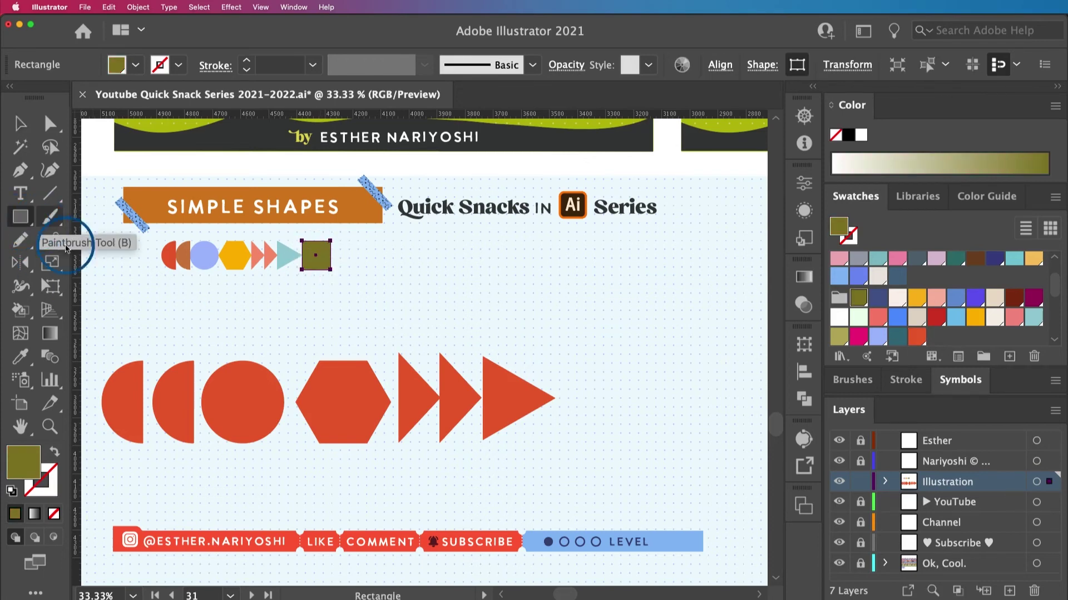
mouse_move(572, 357)
mouse_down()
mouse_move(623, 425)
mouse_move(647, 429)
mouse_up()
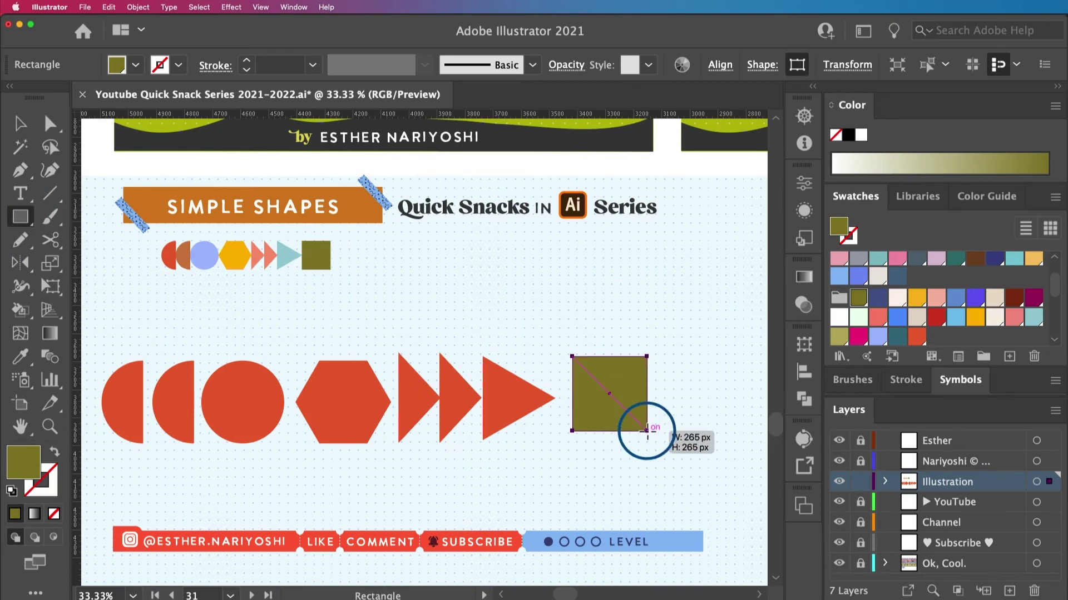
drag(647, 429, 652, 435)
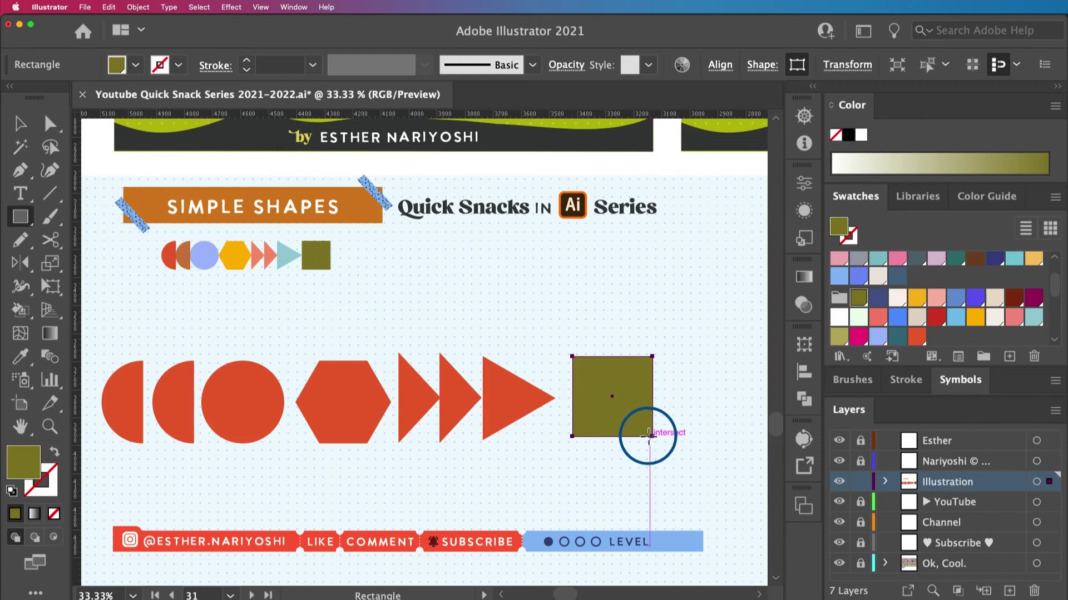
key(v)
click(605, 463)
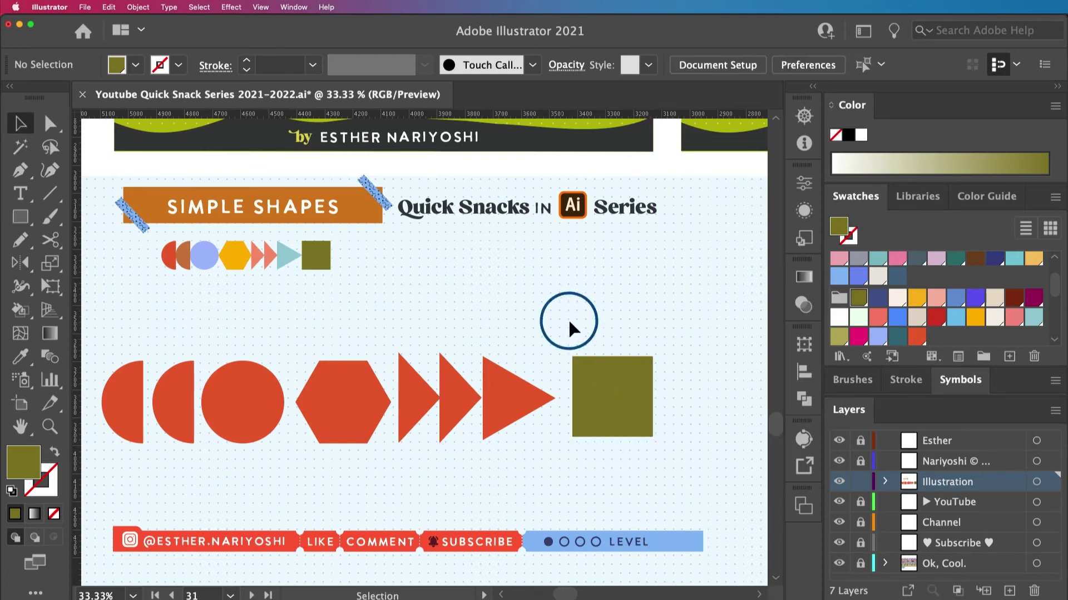
Recolour the second large half-circle with the brown fill sampled from the small second half-circle
click(173, 428)
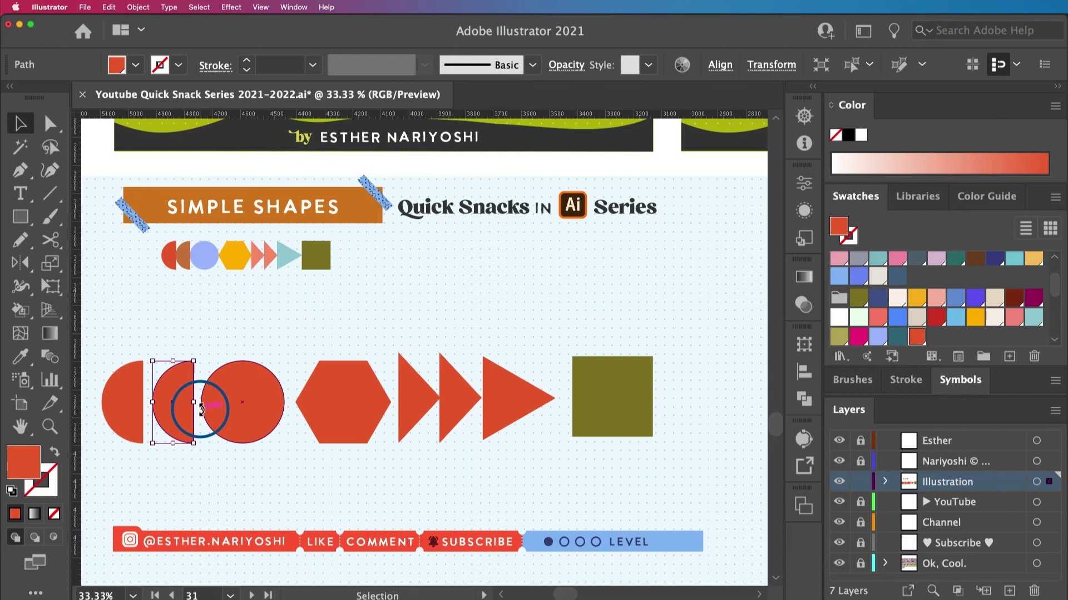
key(i)
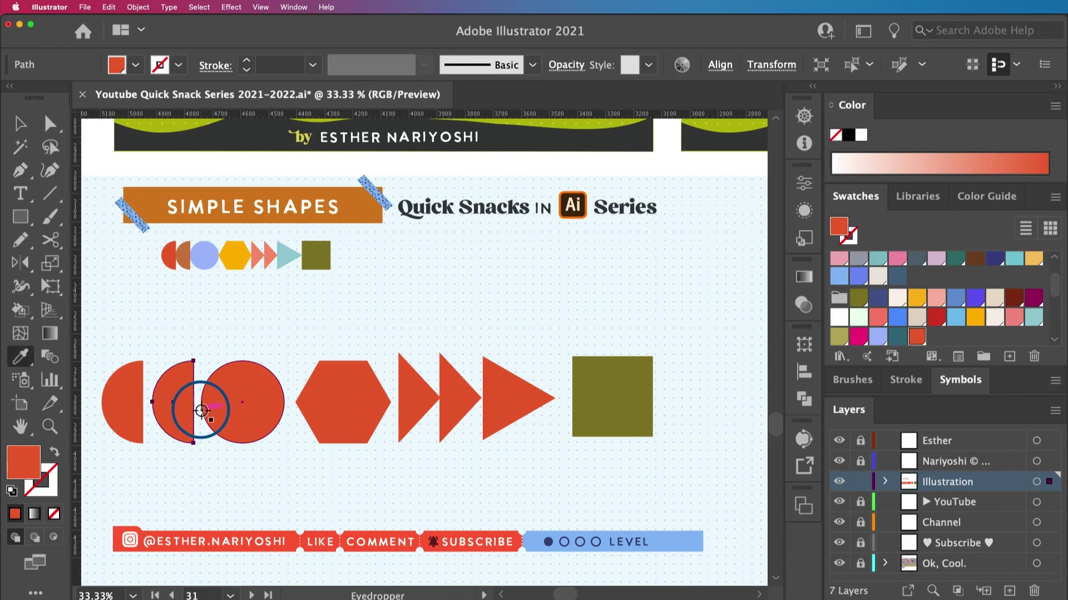
click(185, 255)
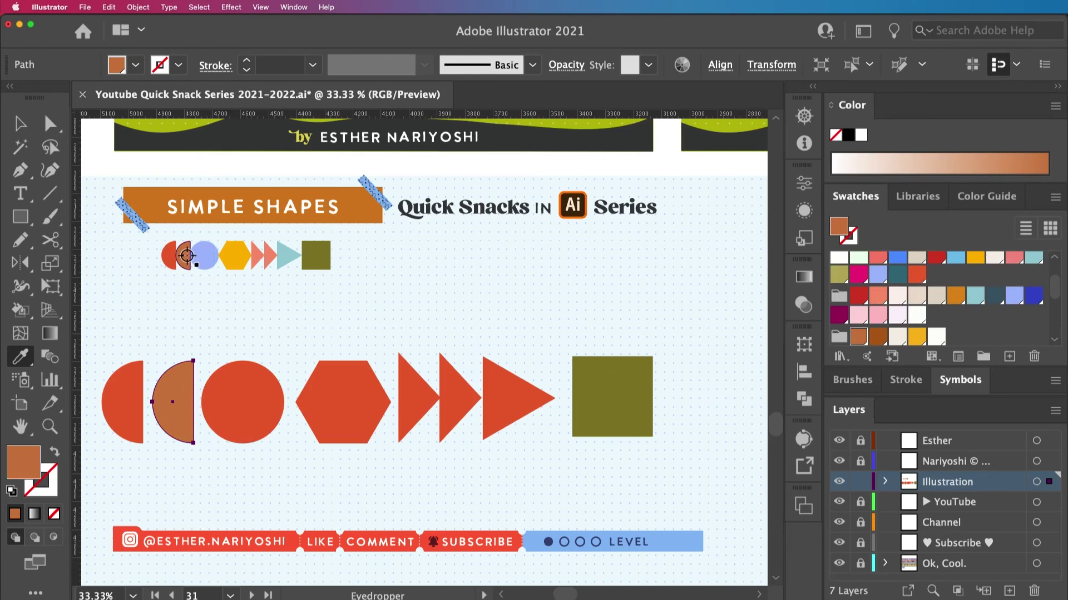
Recolour the large circle and the large hexagon with the periwinkle and golden yellow fills sampled from their small counterparts
key(super)
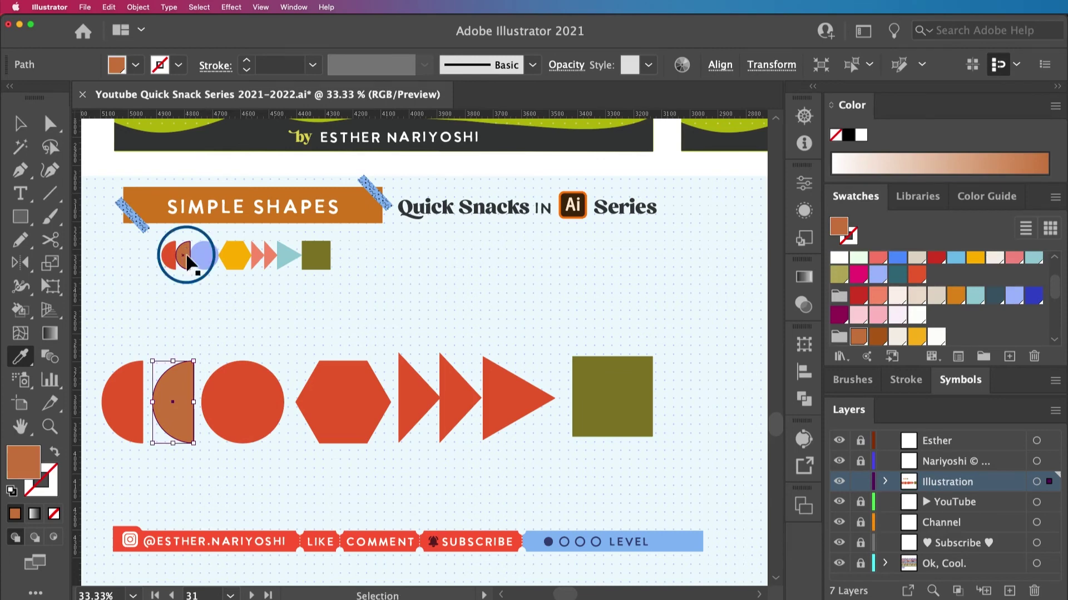
mouse_move(249, 409)
mouse_down()
mouse_move(241, 406)
mouse_move(248, 418)
mouse_move(256, 412)
mouse_up()
click(256, 413)
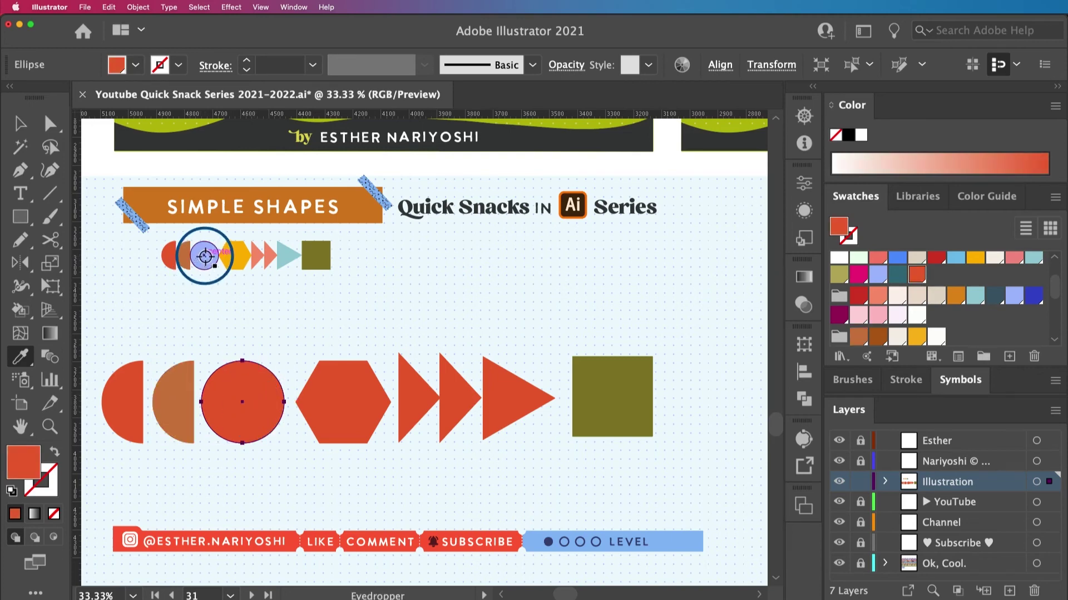
click(204, 257)
super+click(333, 407)
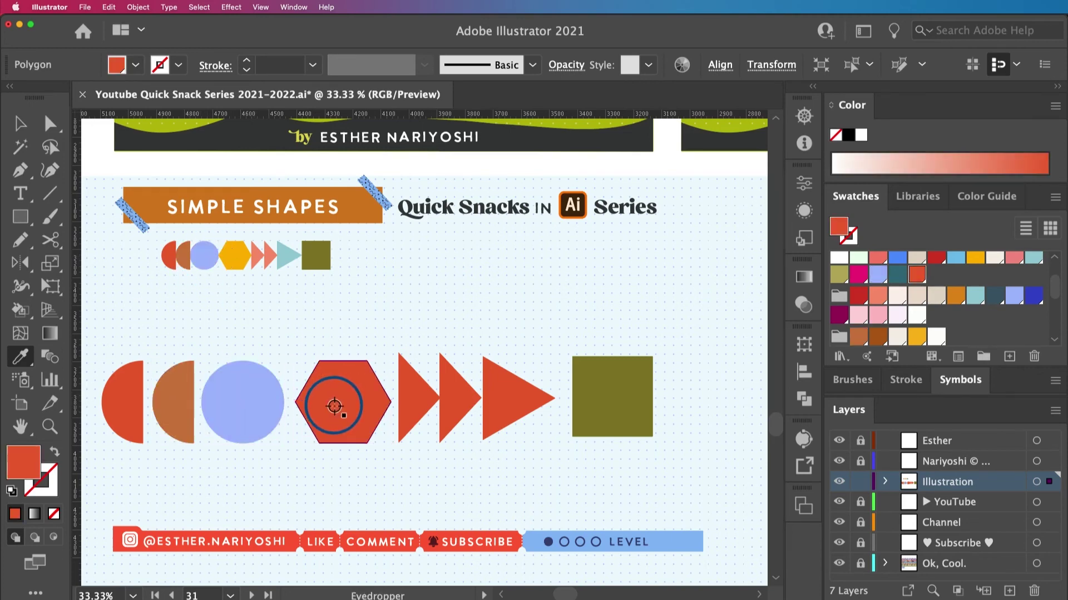
click(236, 271)
Recolour the two narrow triangles salmon and the wide triangle light teal, sampling the fills from the matching small triangles
super+click(412, 409)
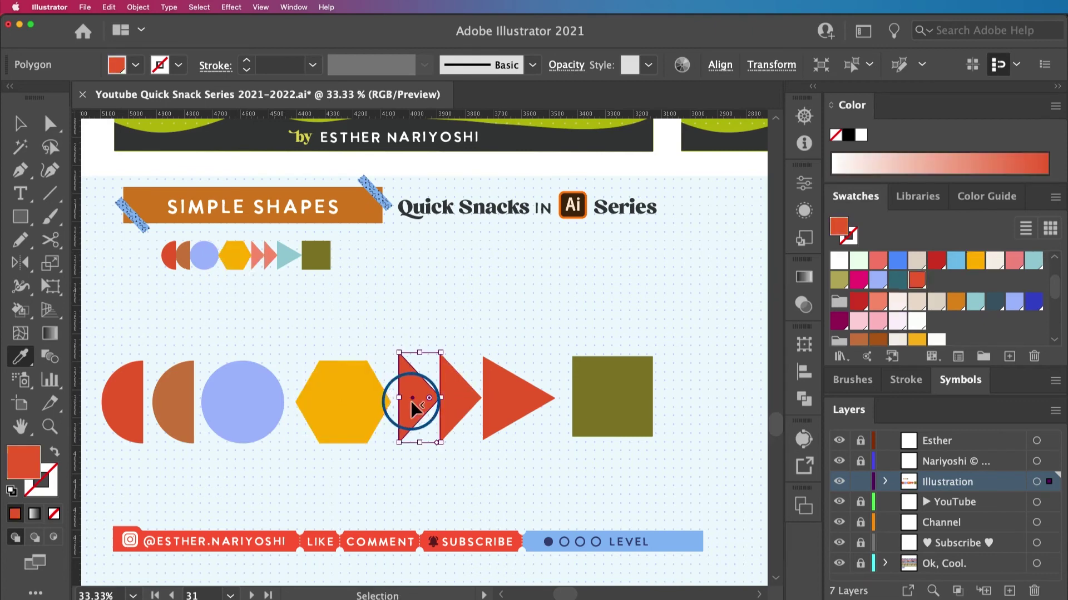
click(257, 260)
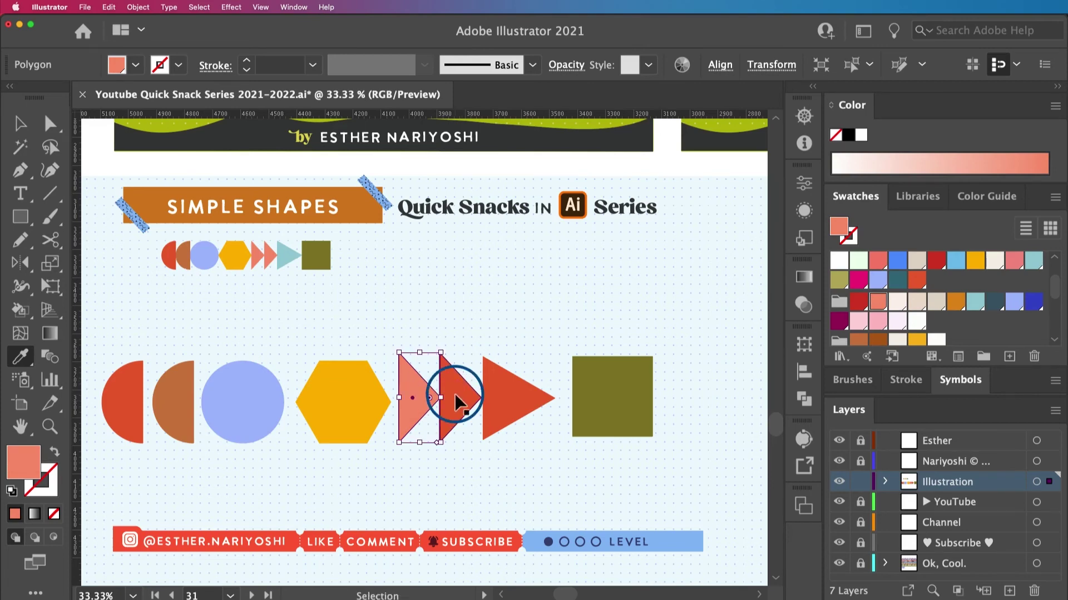
super+click(453, 396)
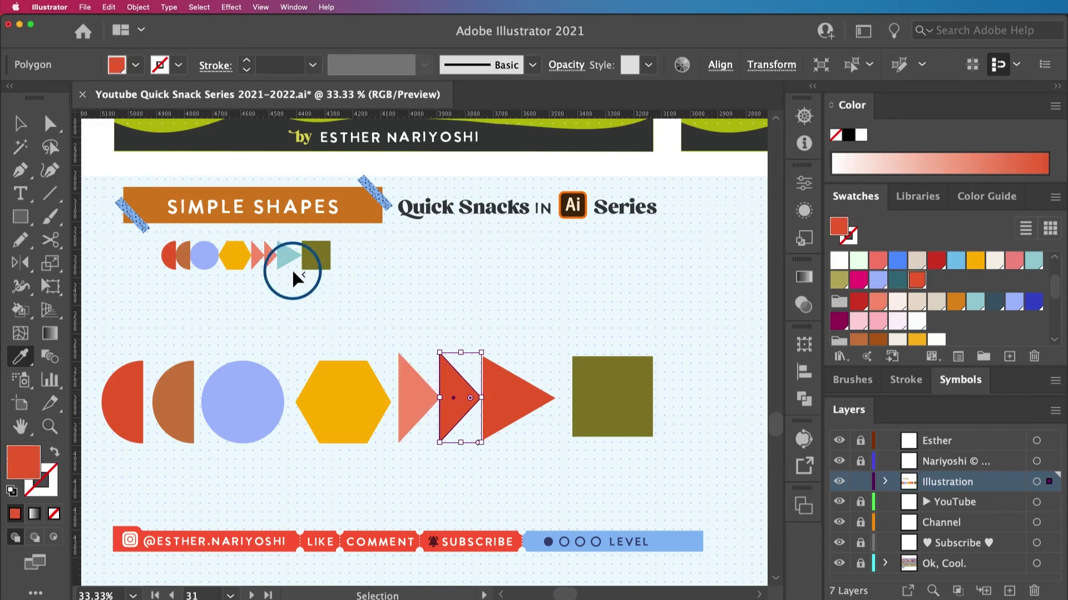
click(259, 256)
super+click(519, 399)
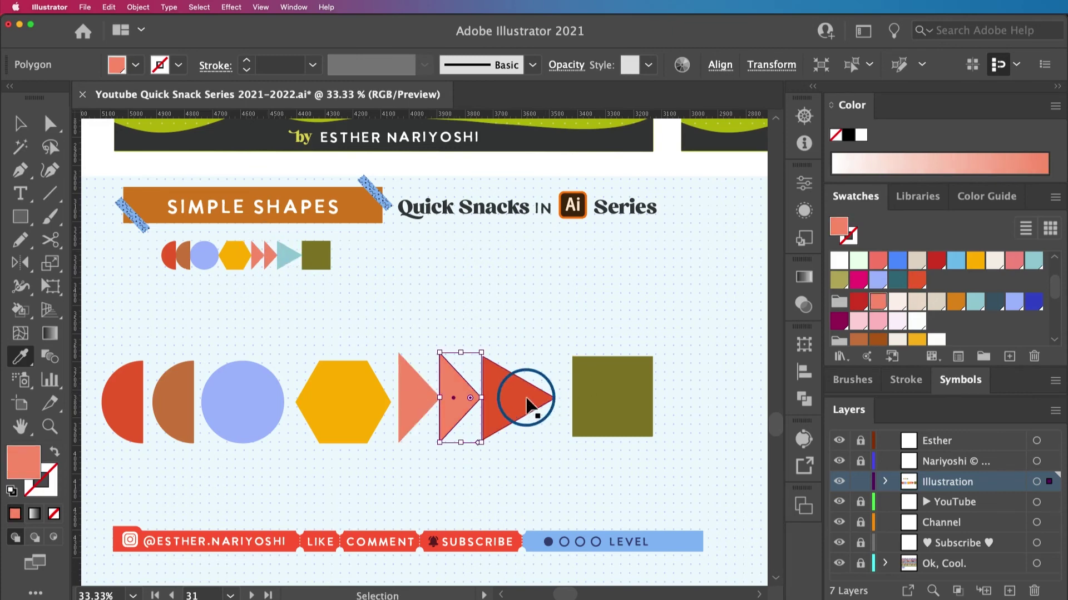
click(282, 255)
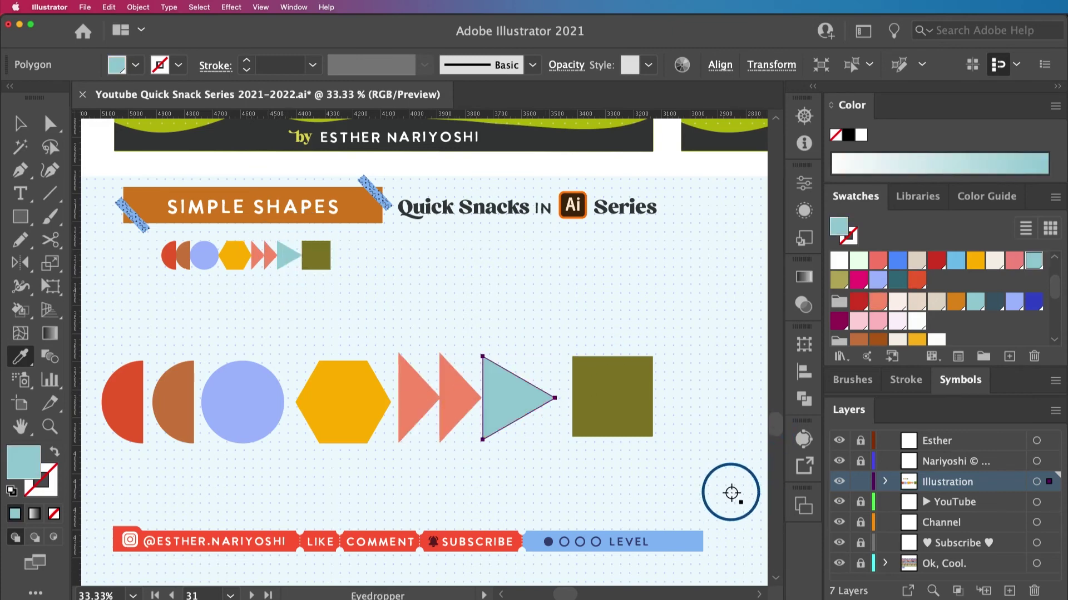
Try to place the large brown half-circle flush against the straight edge of the red half-circle
key(super)
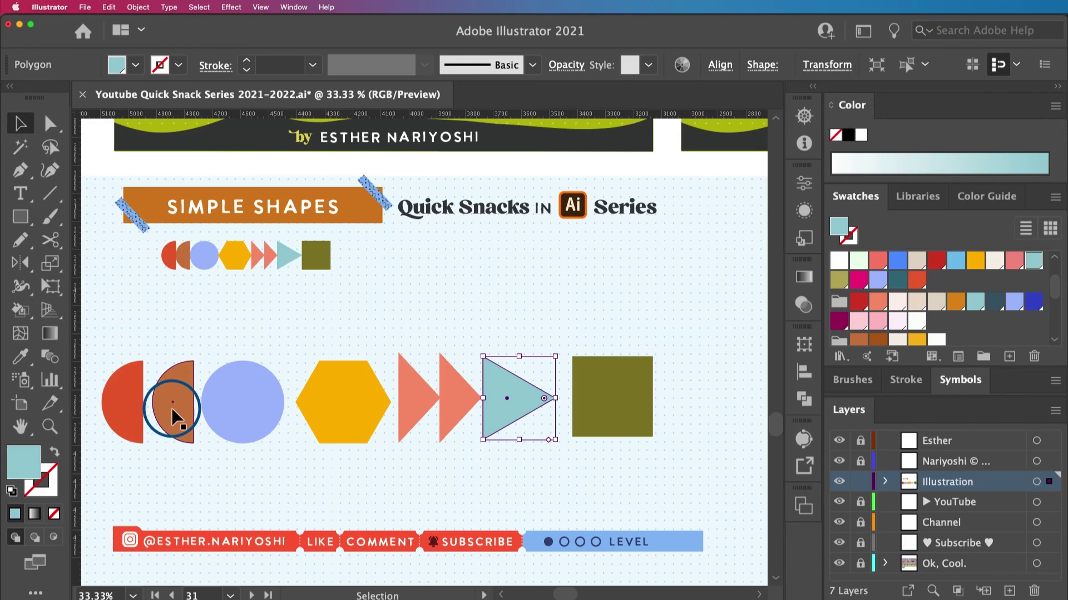
drag(173, 407, 164, 405)
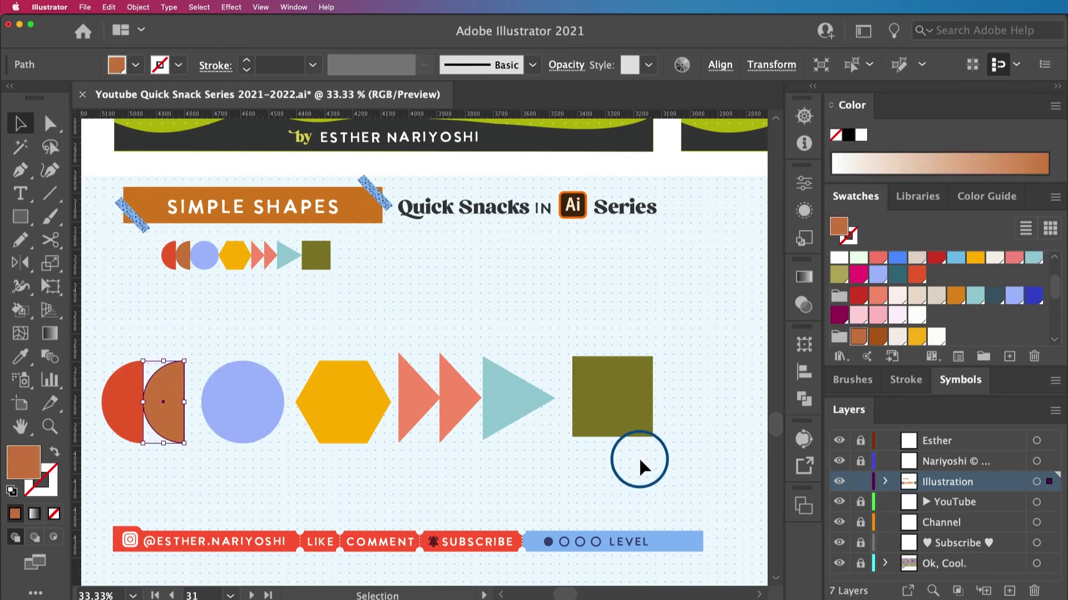
Select the entire row of large shapes and move it slightly up and to the right, closer to the small sample row
scroll(257, 412, up, 2)
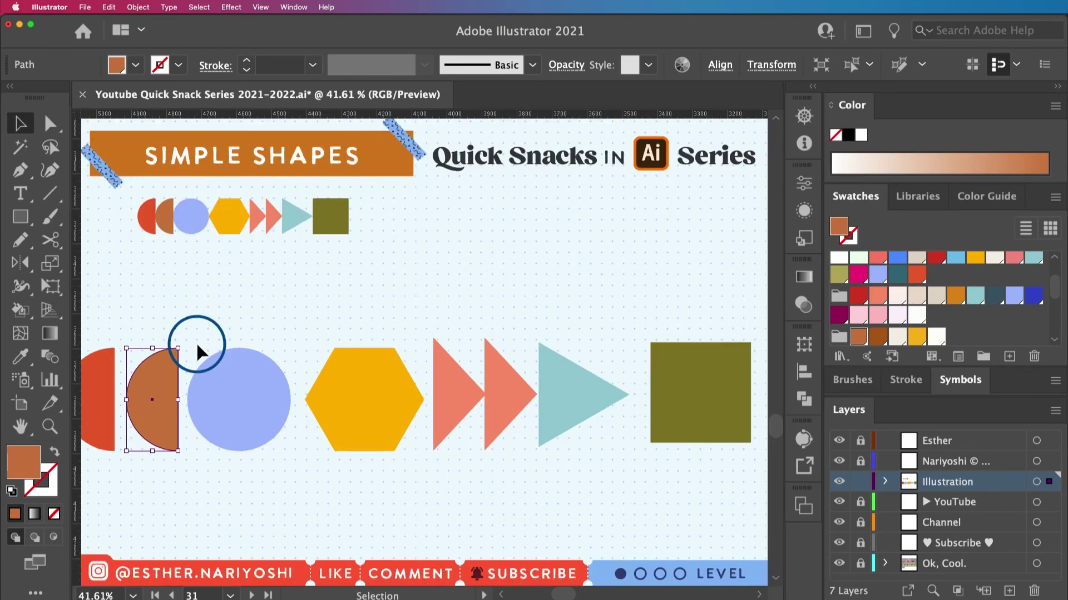
drag(710, 473, 103, 313)
drag(99, 364, 135, 321)
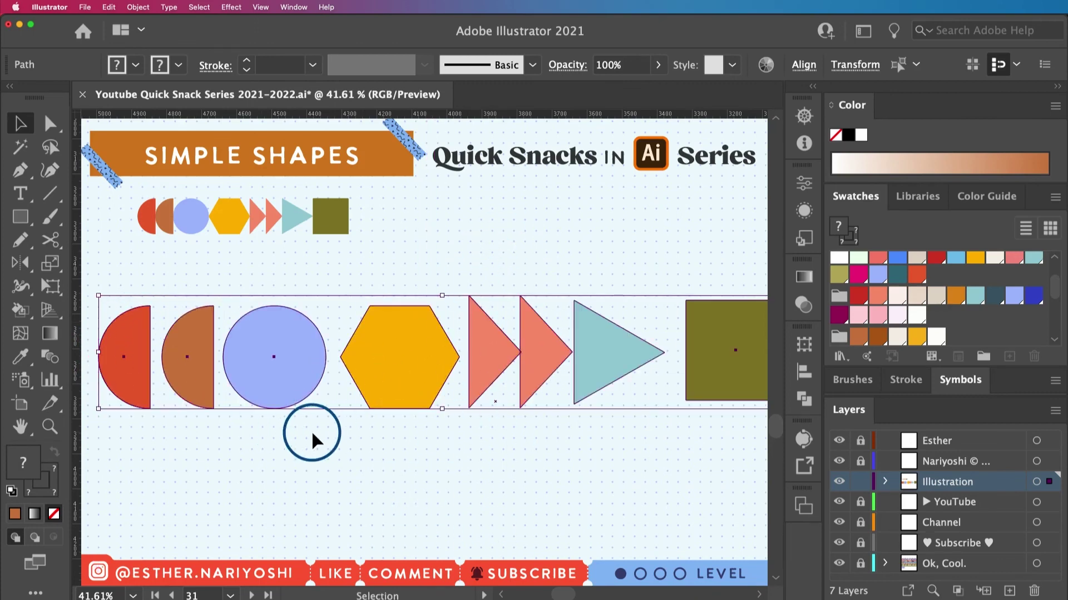